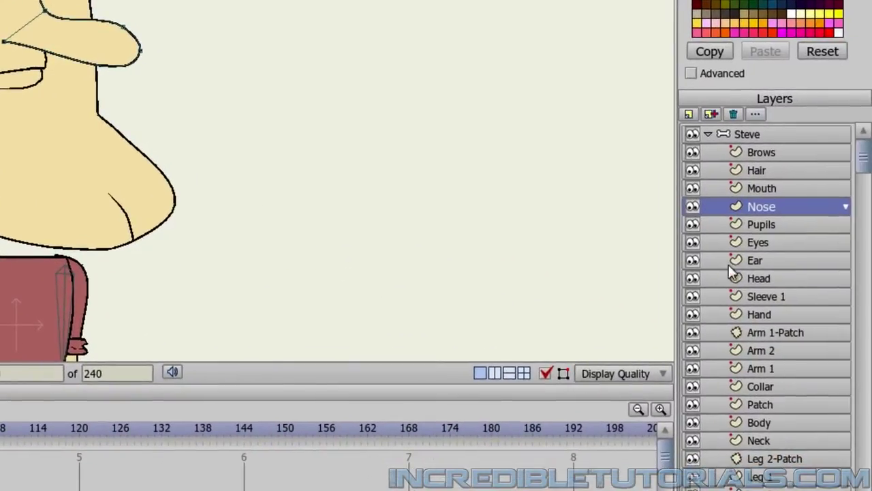
# - Create a switch layer named 'Eyes Switch' directly above Steve's Eyes layer
pyautogui.click(758, 242)
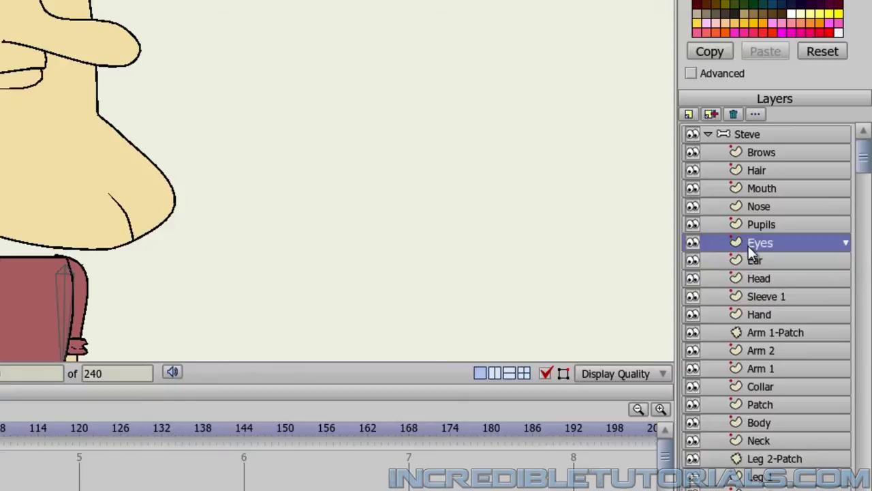
pyautogui.click(689, 113)
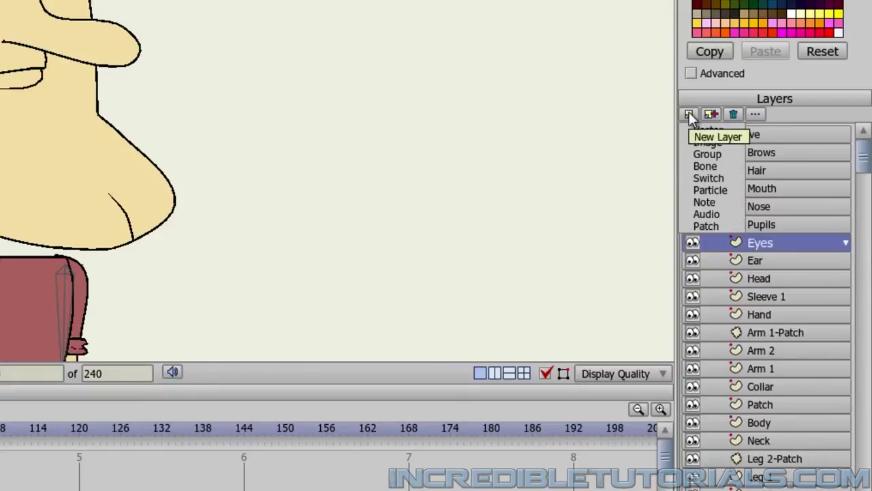
pyautogui.click(713, 177)
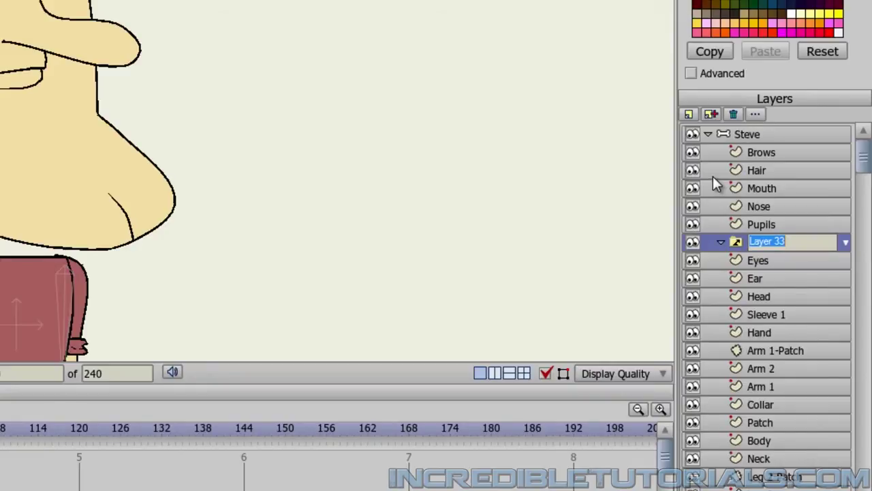
pyautogui.write('Ey')
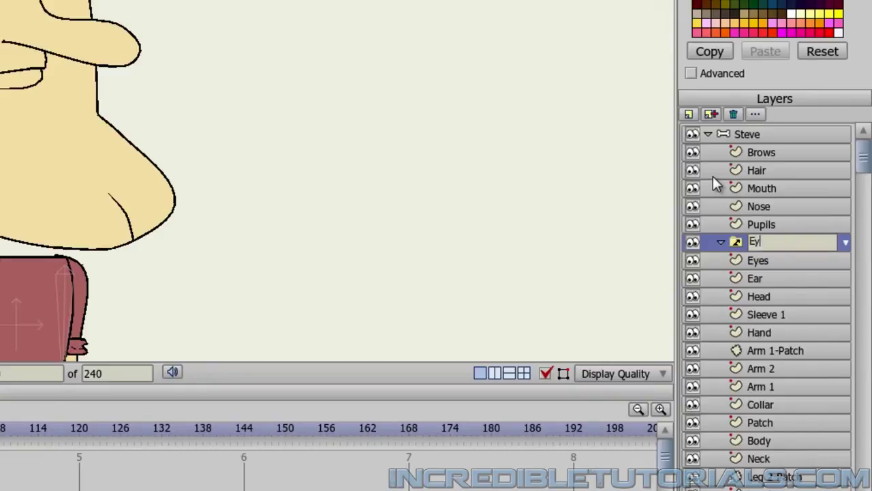
pyautogui.write('es Switch')
pyautogui.press('Return')
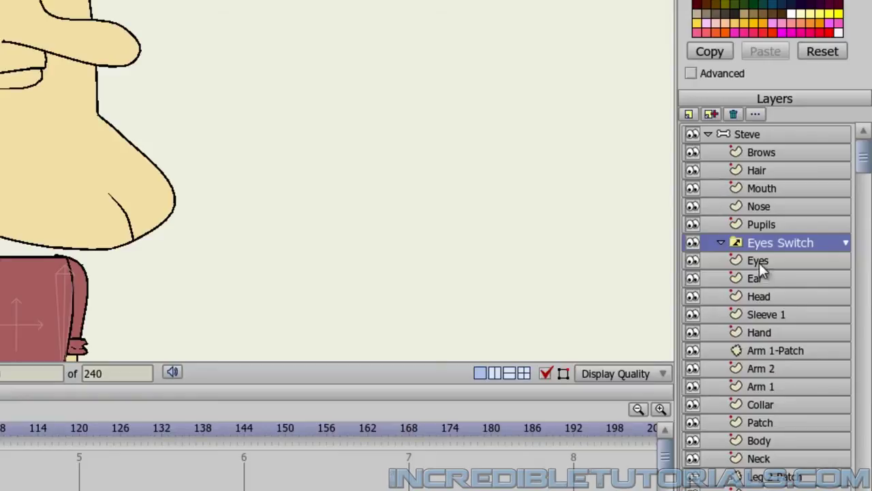
# - Nest the Eyes layer in Eyes Switch and translate the white eyes from the chin onto the face
pyautogui.moveTo(759, 262); pyautogui.dragTo(773, 247)
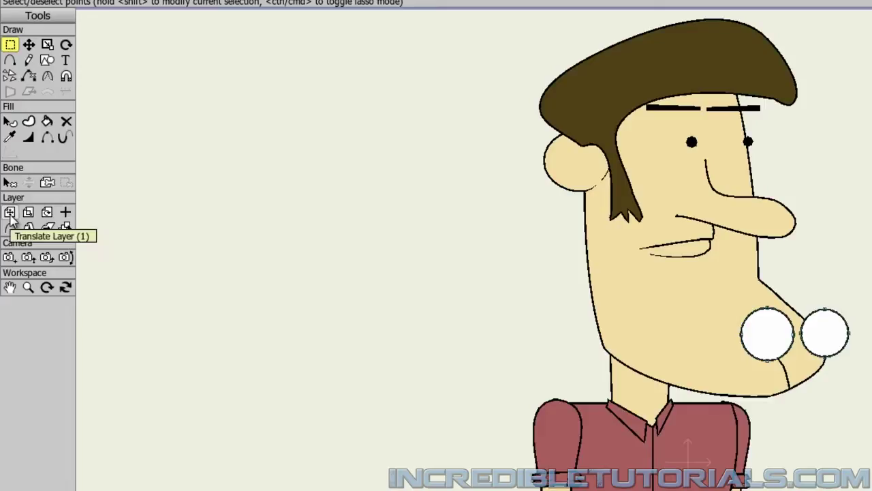
pyautogui.click(9, 214)
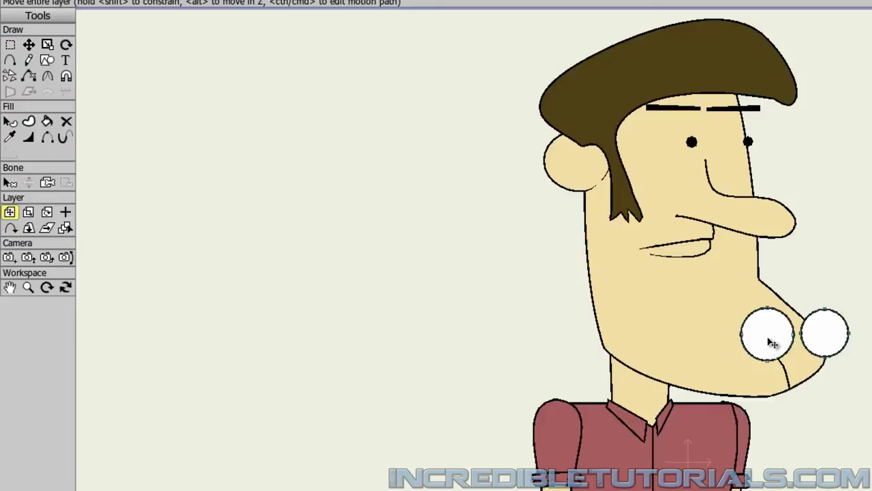
pyautogui.moveTo(772, 343); pyautogui.dragTo(677, 159)
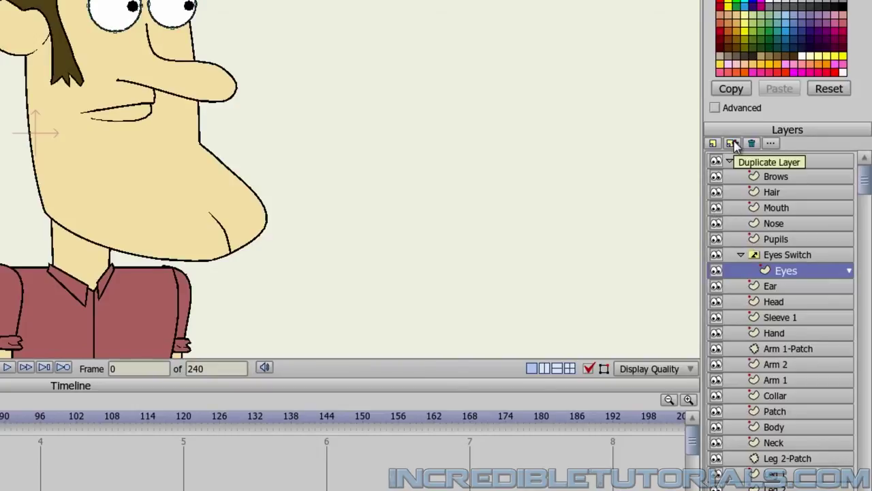
# - Duplicate the Eyes layer and name the copy 'Eyes Closed'
pyautogui.click(733, 143)
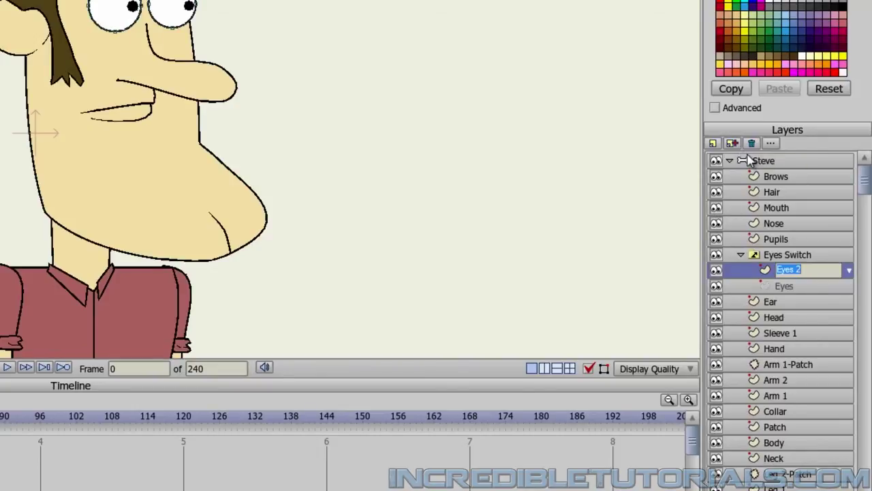
pyautogui.write('Eyes V')
pyautogui.press('BackSpace')
pyautogui.write('Closed')
pyautogui.press('Return')
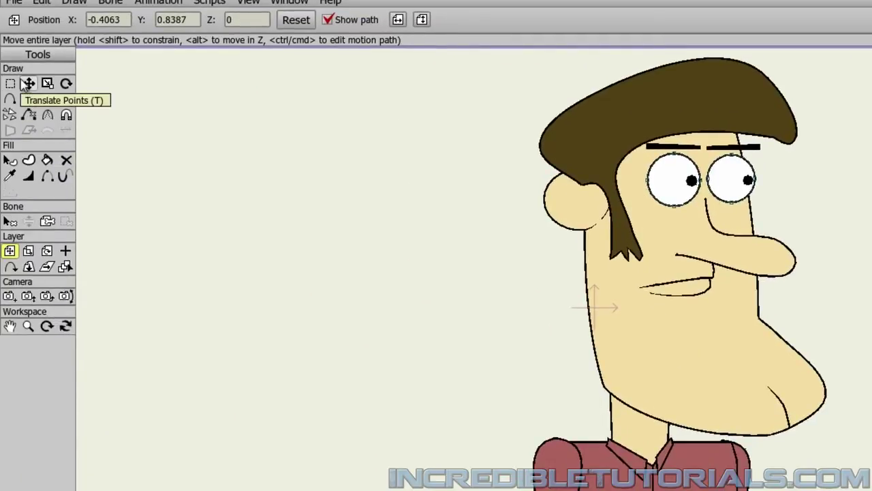
# - Scale both eyes' points vertically to squash them into flatter, half-lidded ovals
pyautogui.click(27, 83)
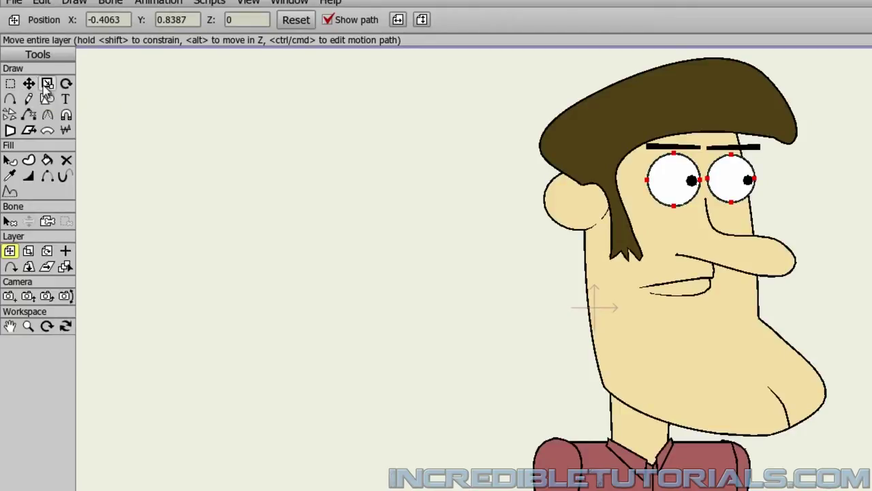
pyautogui.click(46, 83)
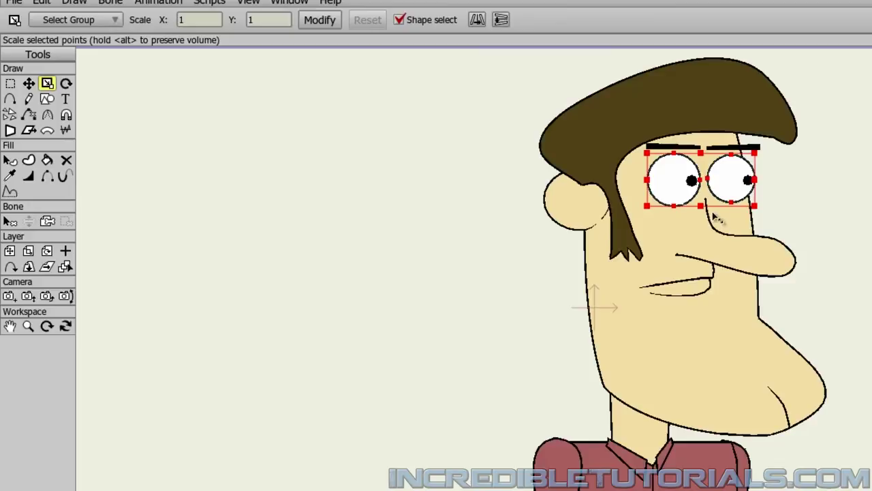
pyautogui.scroll(4, 734, 233)
pyautogui.scroll(-2, 735, 182)
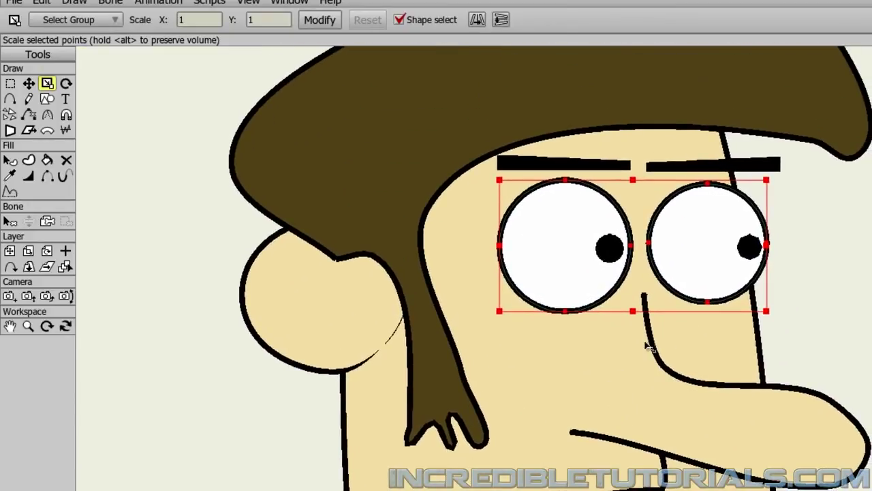
pyautogui.moveTo(632, 311); pyautogui.dragTo(633, 294)
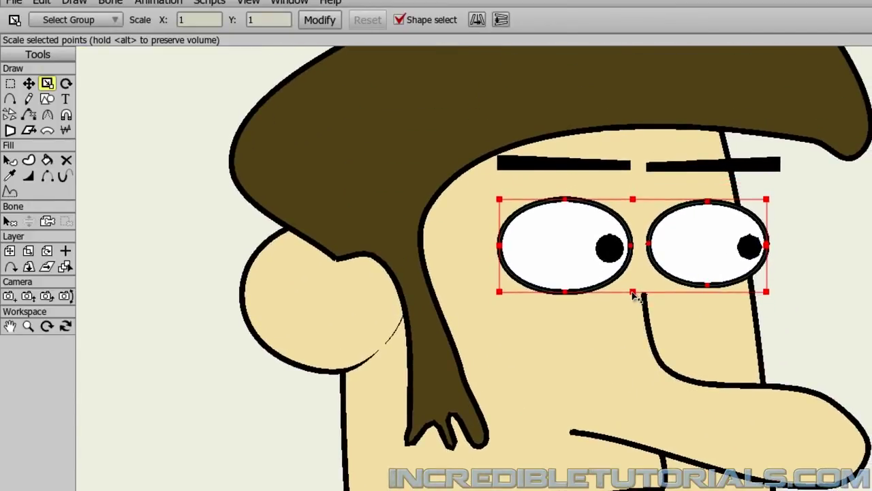
# - Sample Steve's skin with the Eyedropper and darken the fill colour to EDD077
pyautogui.click(10, 176)
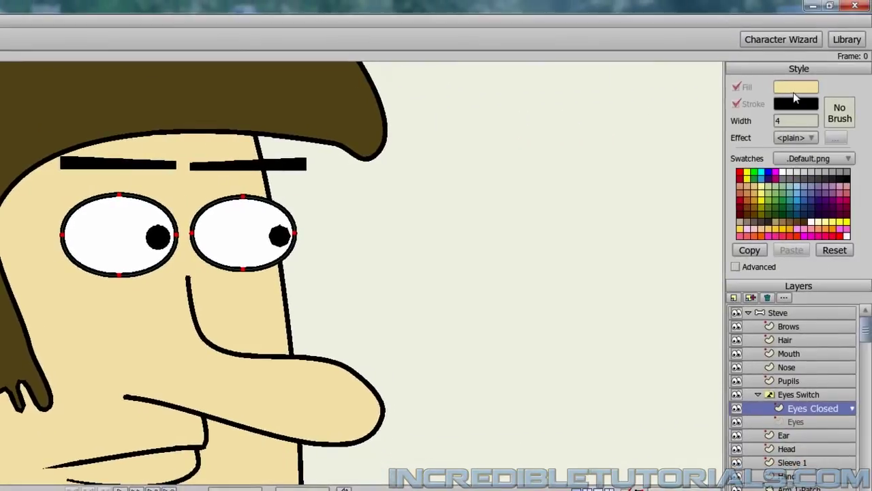
pyautogui.click(794, 91)
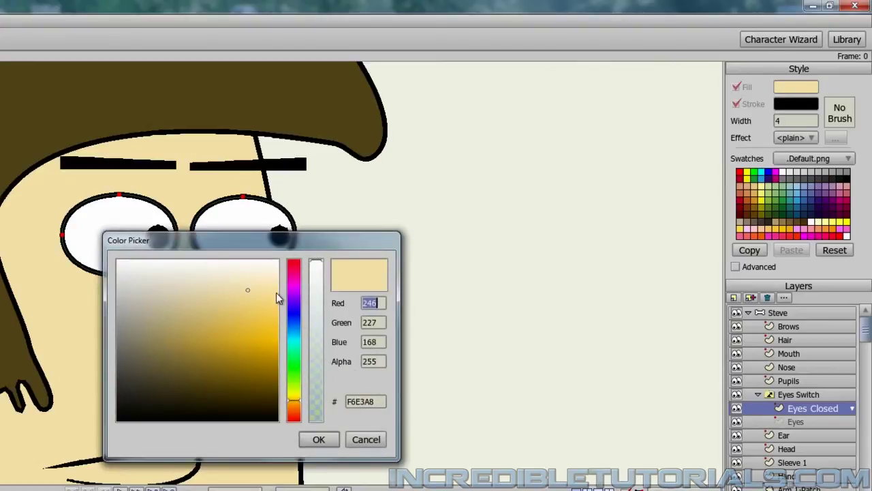
pyautogui.click(246, 291)
pyautogui.moveTo(246, 291); pyautogui.dragTo(240, 308)
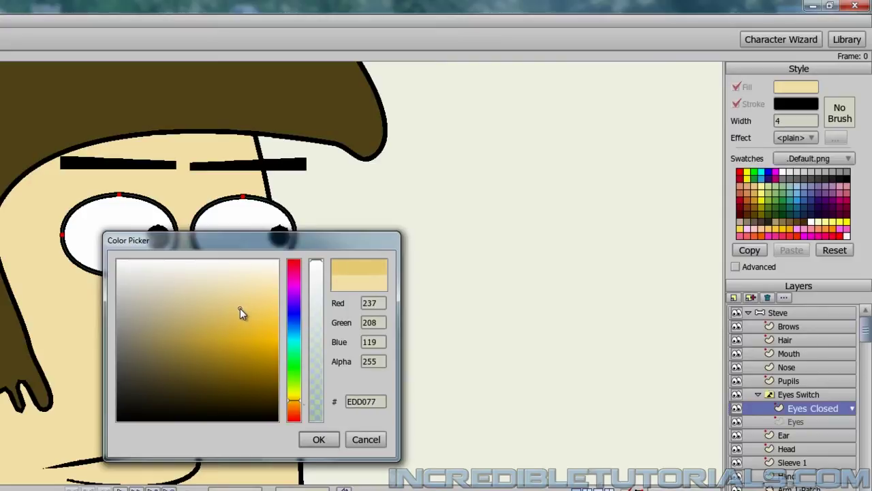
pyautogui.click(316, 442)
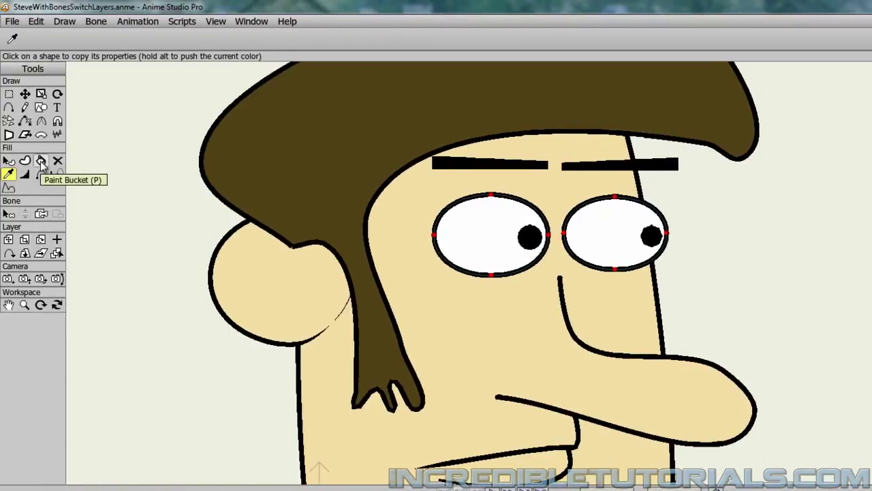
# - Paint Bucket both flattened eyes with the darker tan
pyautogui.click(0, 162)
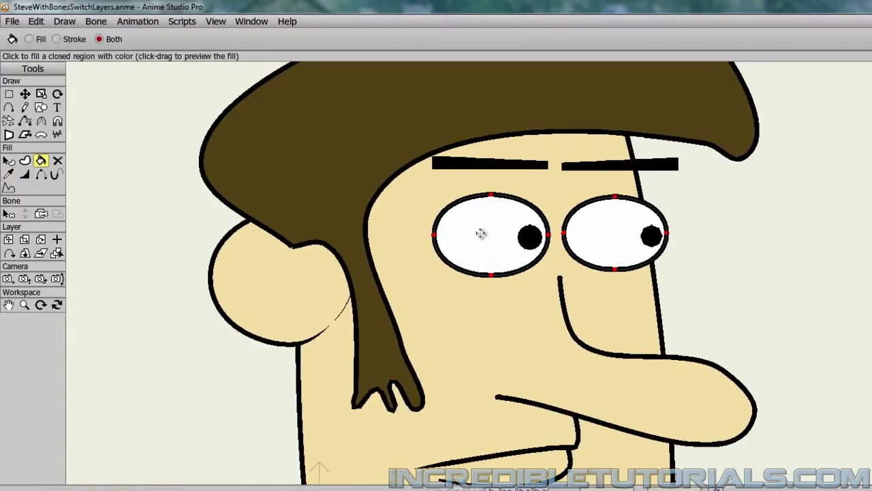
pyautogui.click(480, 233)
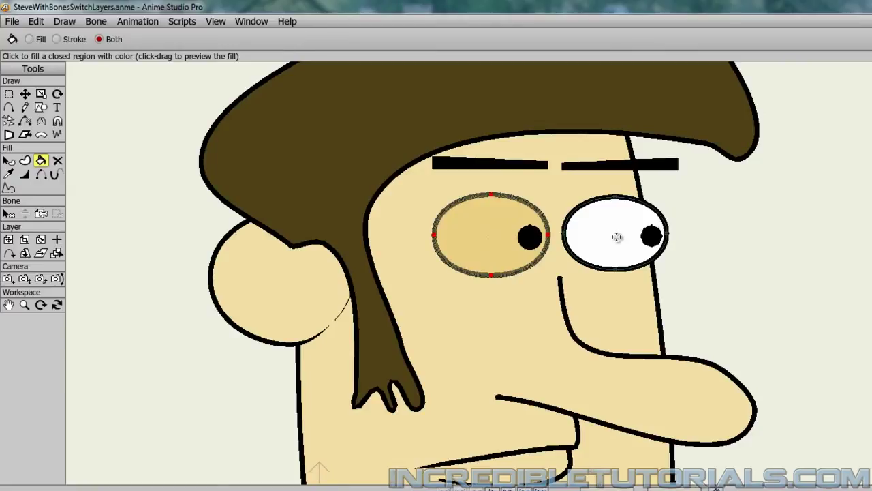
pyautogui.click(616, 236)
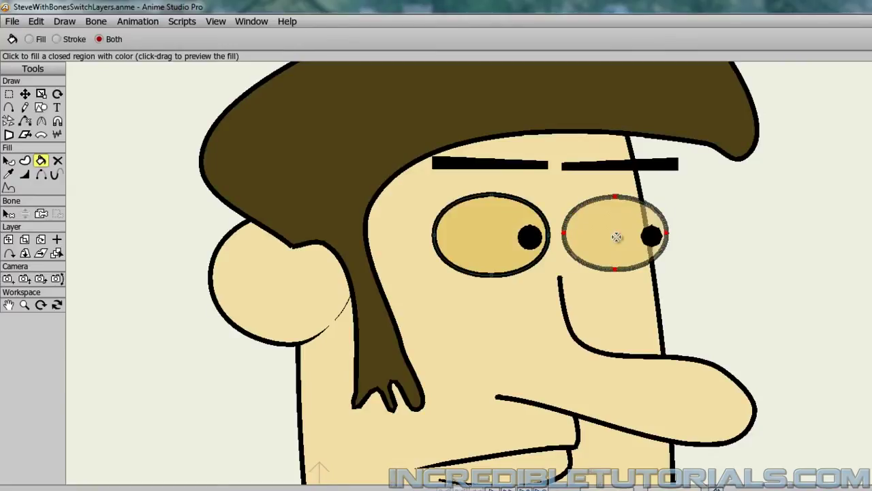
# - Draw a lid line across each eye with Add Point, then refill both eyes with tan
pyautogui.click(10, 107)
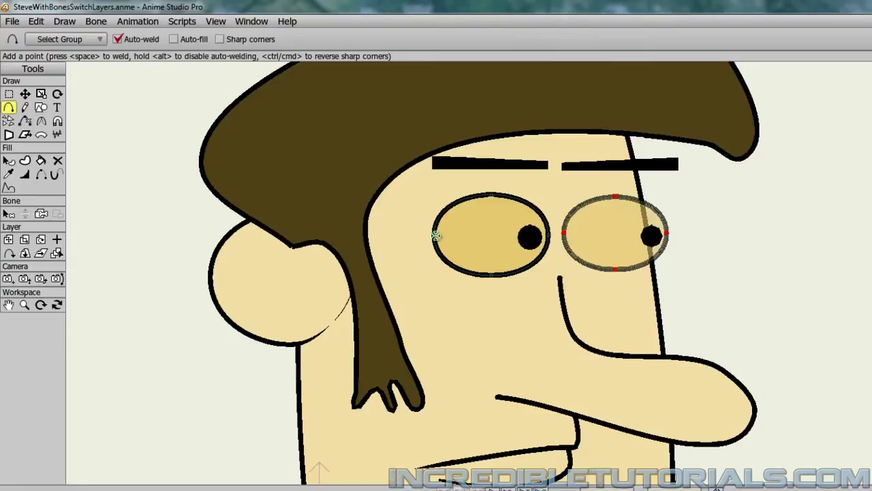
pyautogui.moveTo(436, 235); pyautogui.dragTo(547, 246)
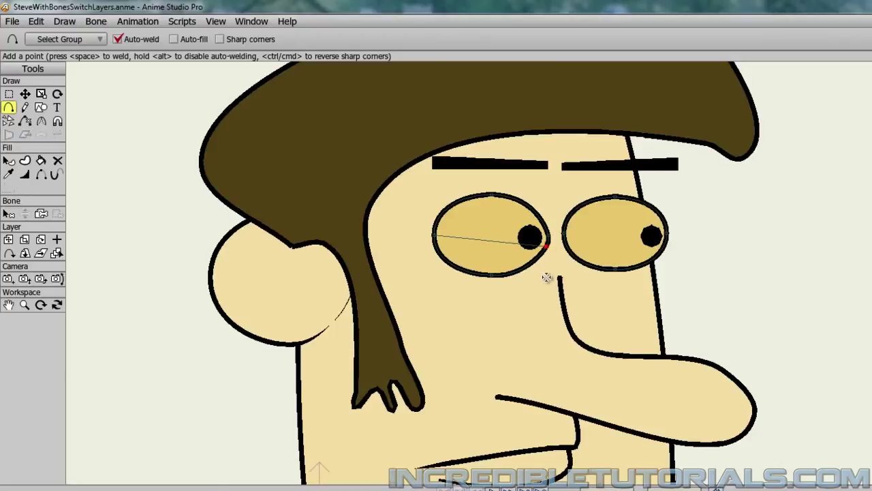
pyautogui.click(572, 250)
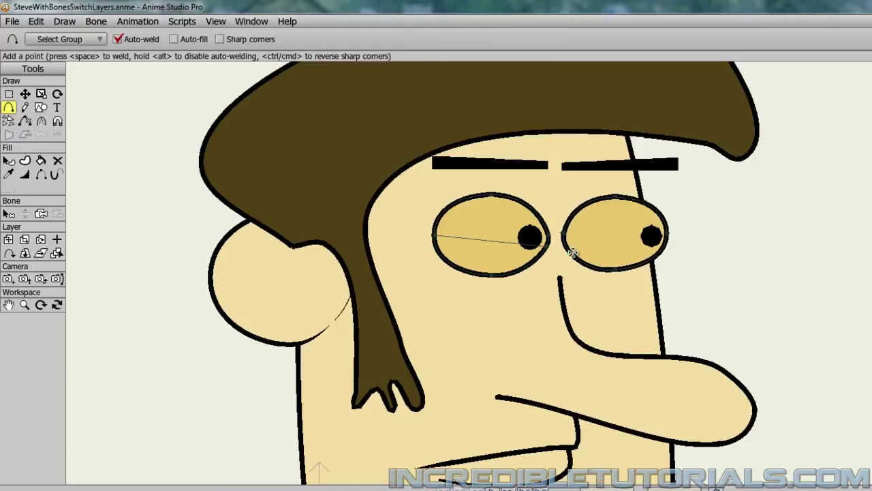
pyautogui.moveTo(572, 252); pyautogui.dragTo(663, 227)
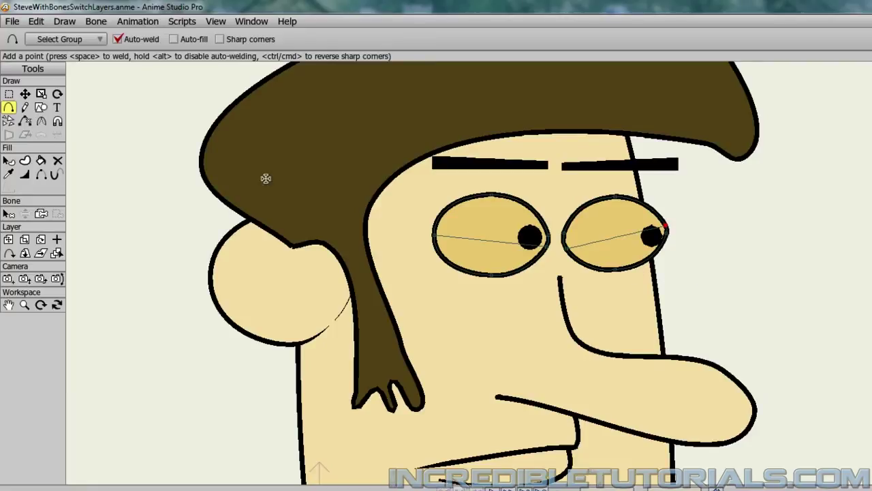
pyautogui.click(41, 161)
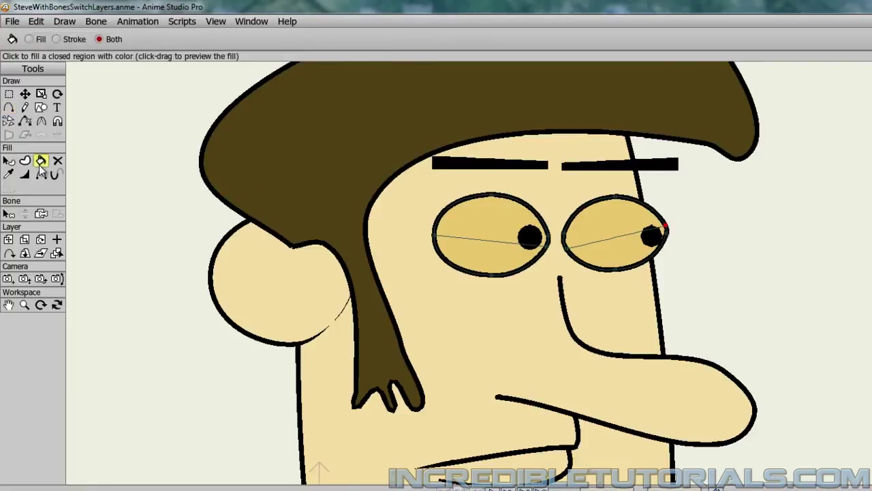
pyautogui.click(477, 258)
pyautogui.click(609, 256)
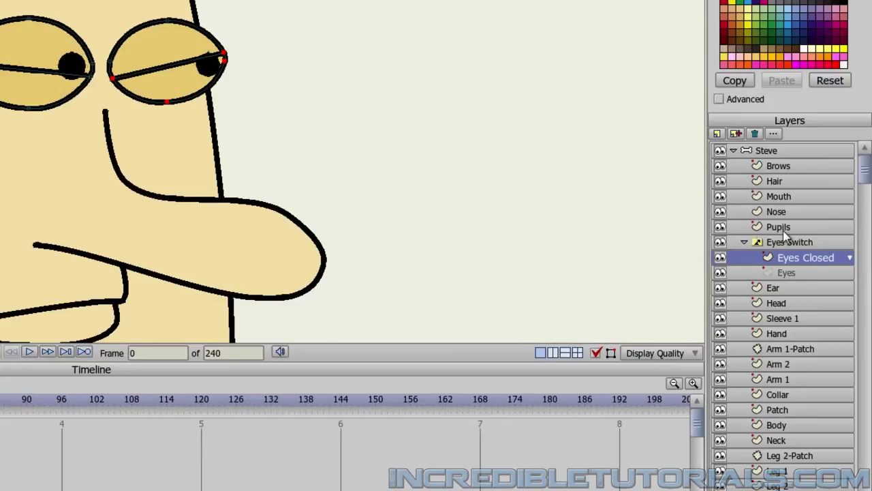
# - Create a switch layer named 'Pupils Switch' above the Pupils layer in Steve
pyautogui.click(789, 231)
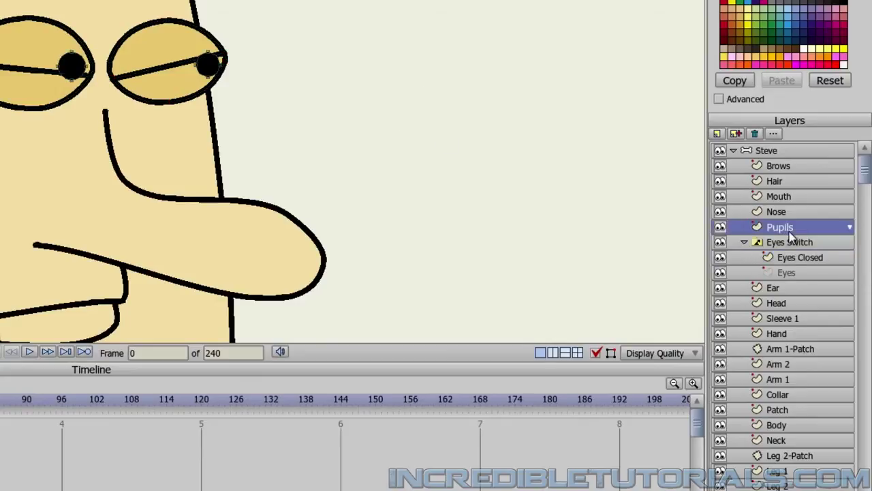
pyautogui.click(717, 133)
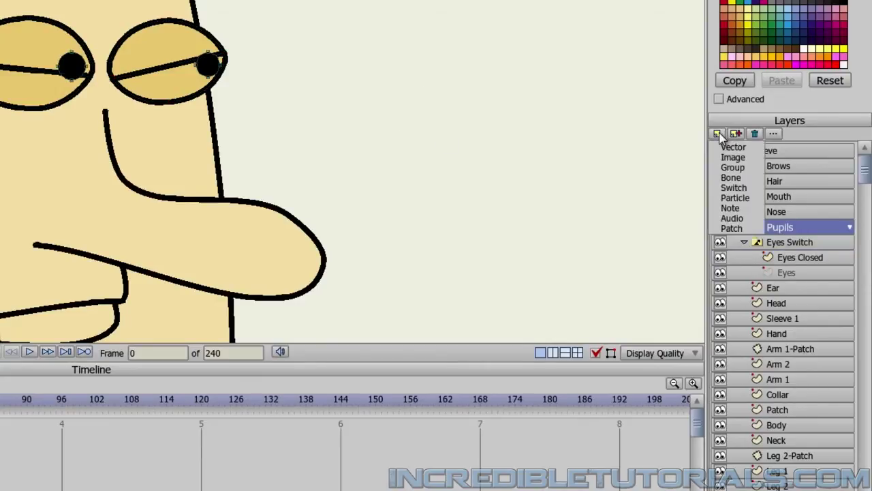
pyautogui.click(735, 189)
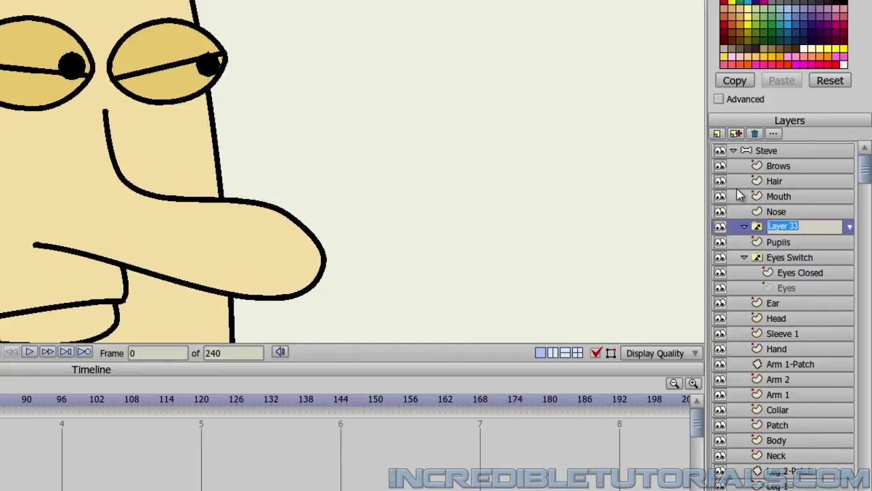
pyautogui.write('Pupils Switch')
pyautogui.press('Return')
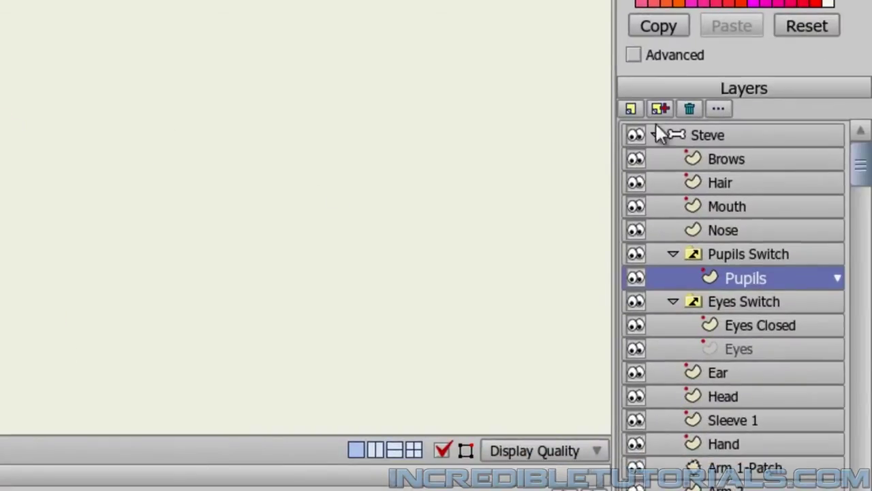
# - Add an empty vector layer named 'No Pupils' inside Pupils Switch
pyautogui.click(631, 110)
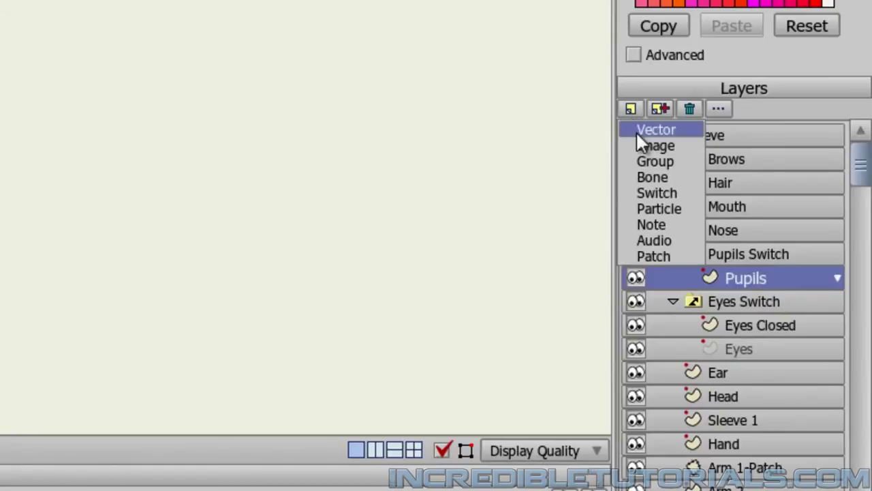
pyautogui.click(637, 132)
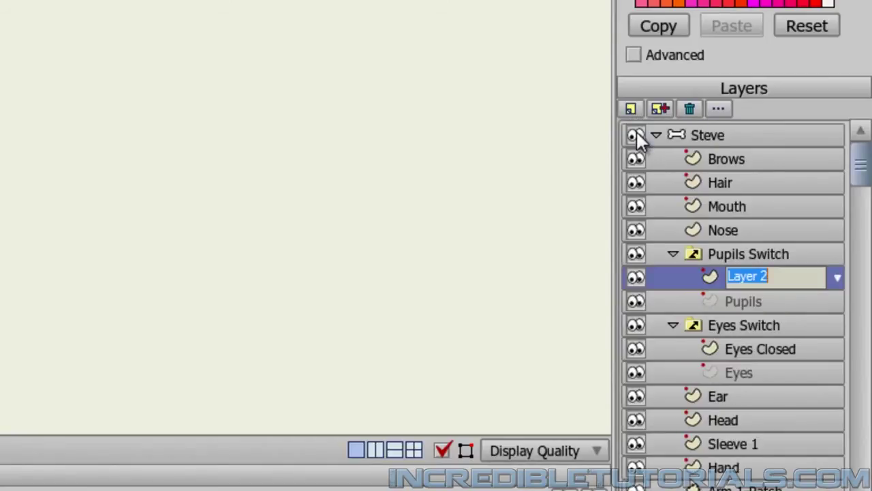
pyautogui.write('No P')
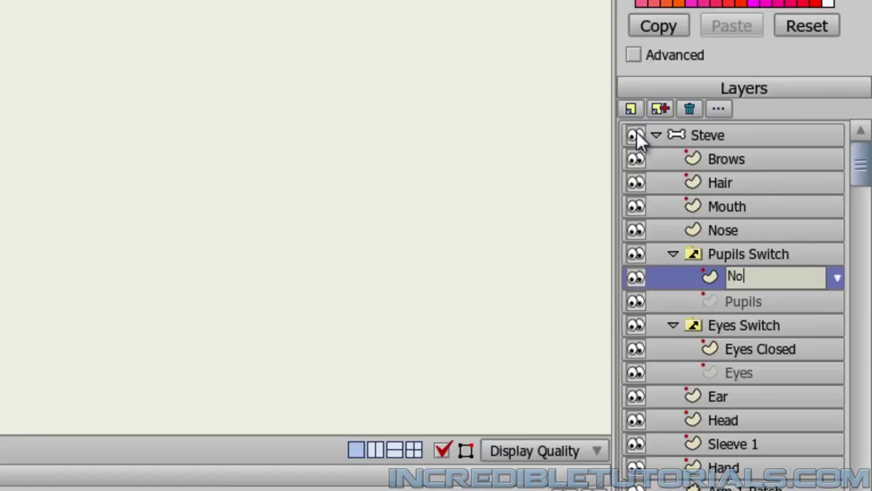
pyautogui.write('upils')
pyautogui.press('Return')
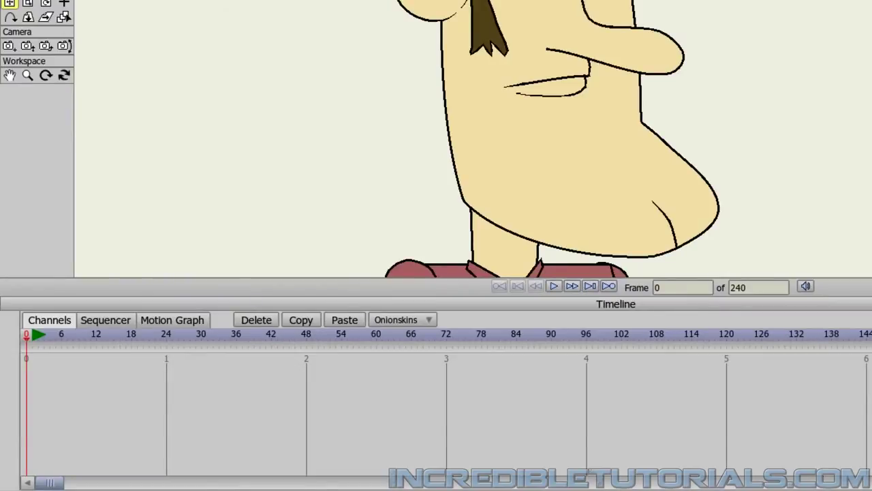
# - At frame 1, set Pupils Switch to Pupils and Eyes Switch to the open Eyes
pyautogui.press('.')
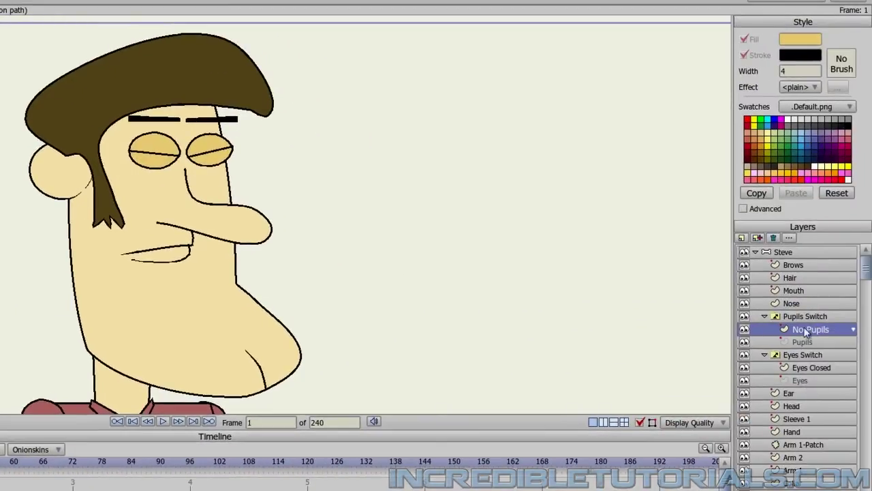
pyautogui.rightClick(799, 315)
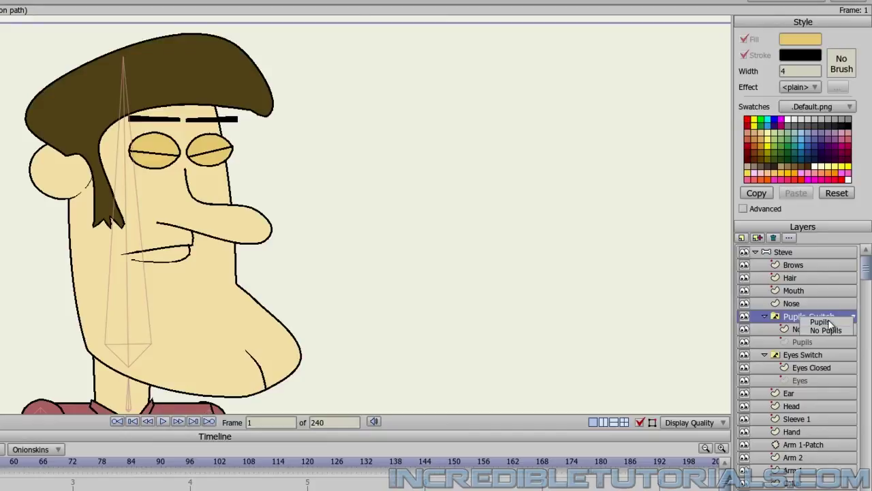
pyautogui.click(829, 323)
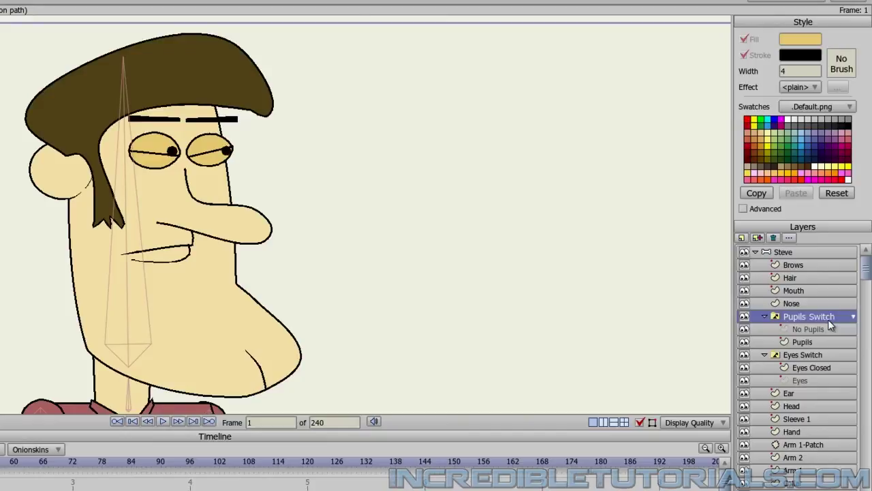
pyautogui.rightClick(807, 356)
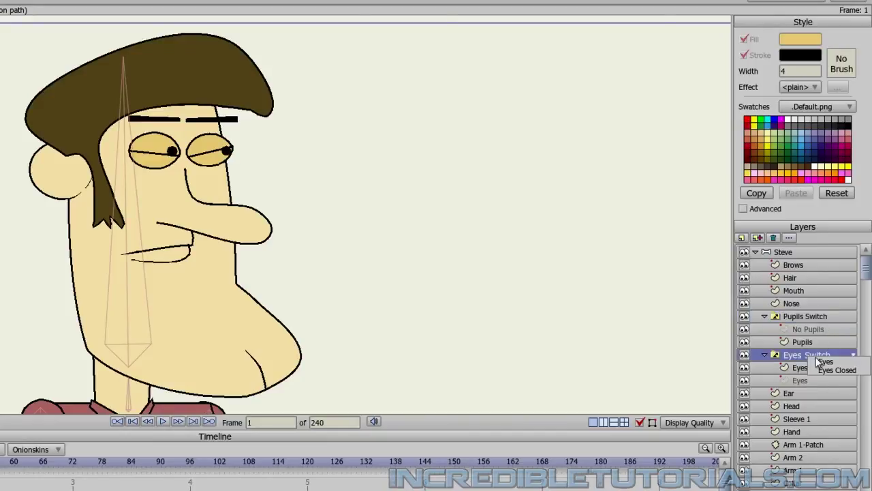
pyautogui.click(823, 362)
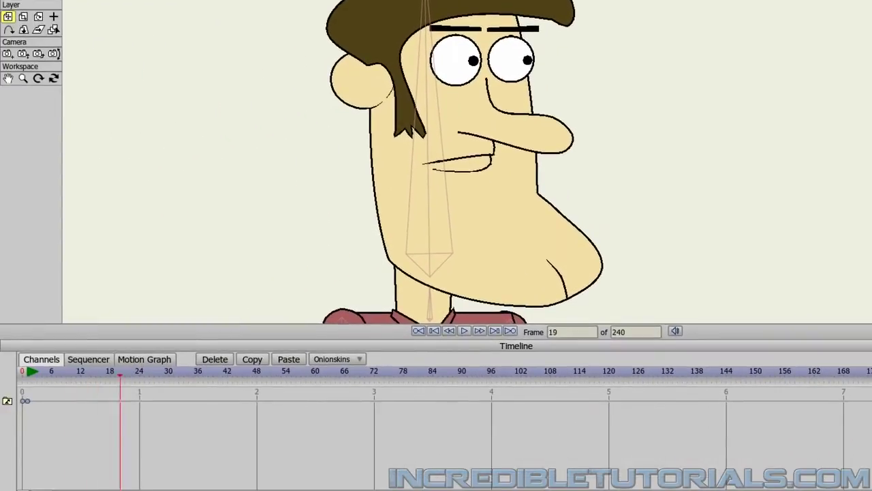
# - At frame 24, set Eyes Switch to Eyes Closed and Pupils Switch to No Pupils
pyautogui.click(139, 371)
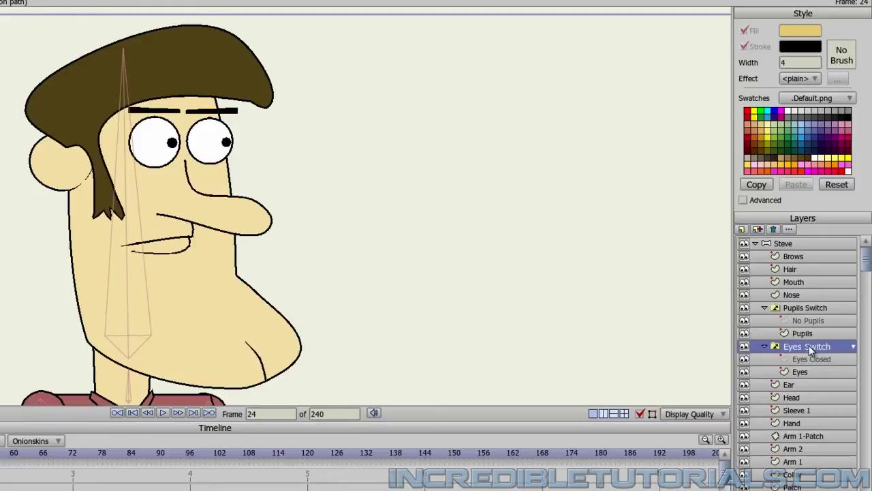
pyautogui.rightClick(809, 347)
pyautogui.click(825, 358)
pyautogui.rightClick(805, 308)
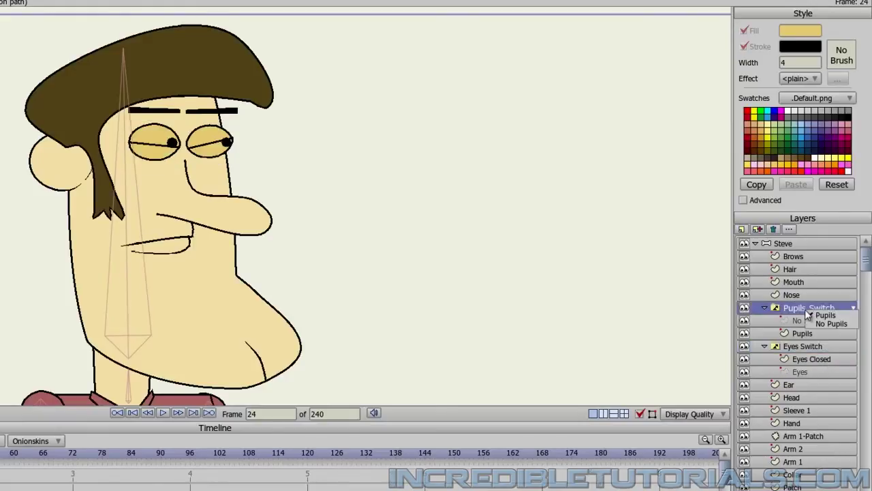
pyautogui.click(829, 323)
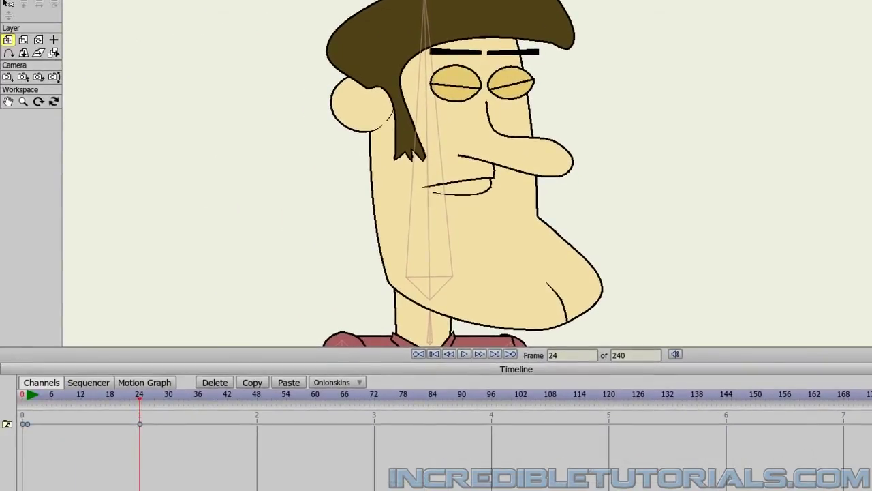
# - Flip between frames 23 and 24 to preview the blink, then select the frame-24 keyframe
pyautogui.hotkey('ctrl', 'Left')
pyautogui.hotkey('ctrl', 'Right')
pyautogui.hotkey('ctrl', 'Left')
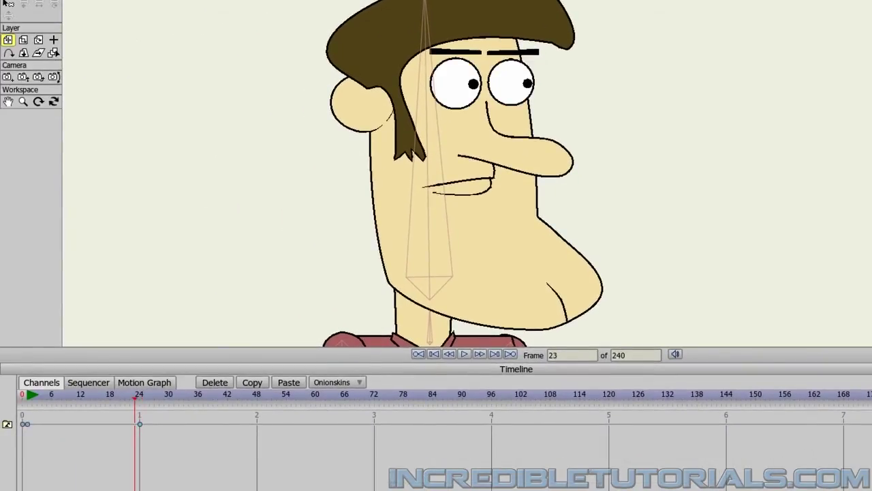
pyautogui.hotkey('ctrl', 'Right')
pyautogui.hotkey('ctrl', 'Left')
pyautogui.hotkey('ctrl', 'Right')
pyautogui.hotkey('ctrl', 'Left')
pyautogui.hotkey('ctrl', 'Right')
pyautogui.hotkey('ctrl', 'Left')
pyautogui.click(140, 424)
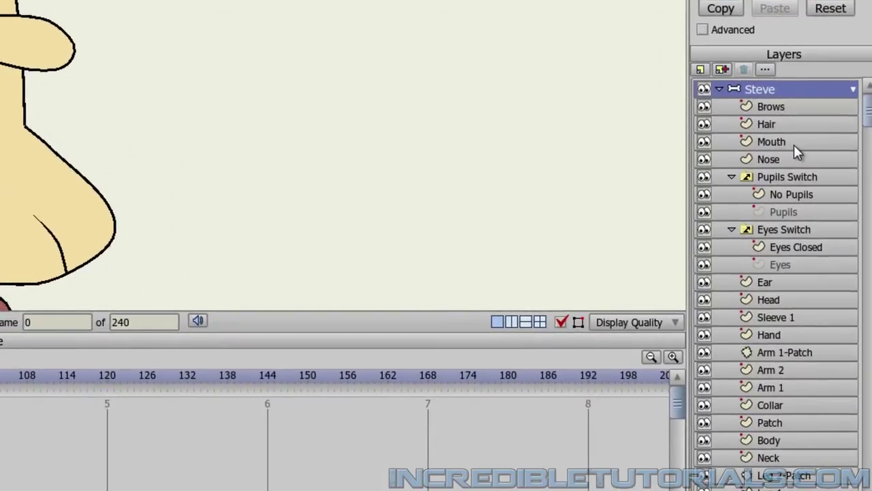
# - Create a switch layer named 'Mouth Switch' above the Mouth layer
pyautogui.click(794, 144)
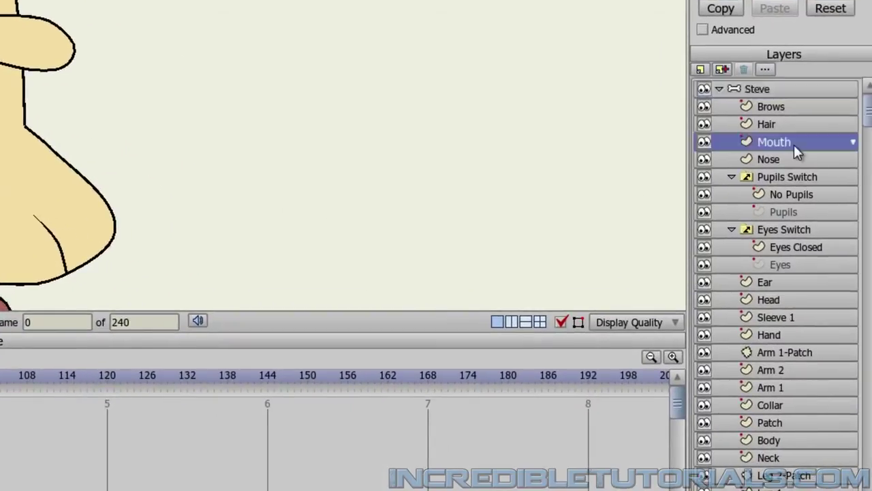
pyautogui.click(700, 69)
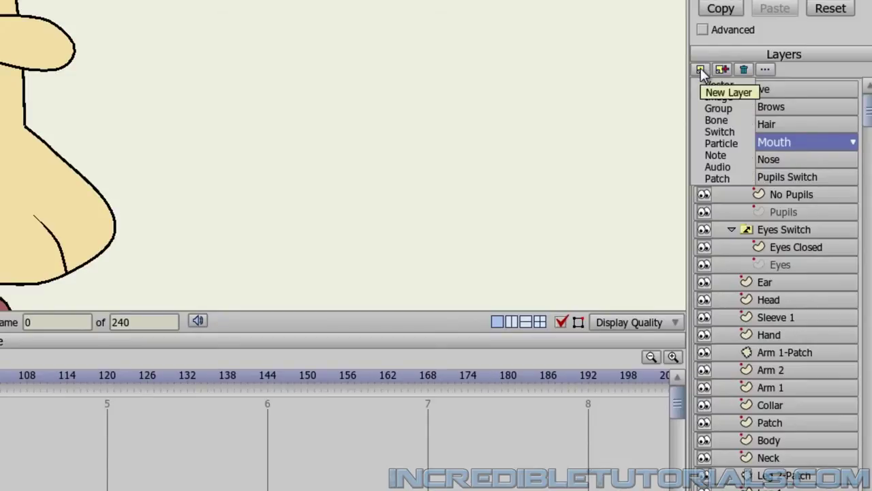
pyautogui.click(720, 131)
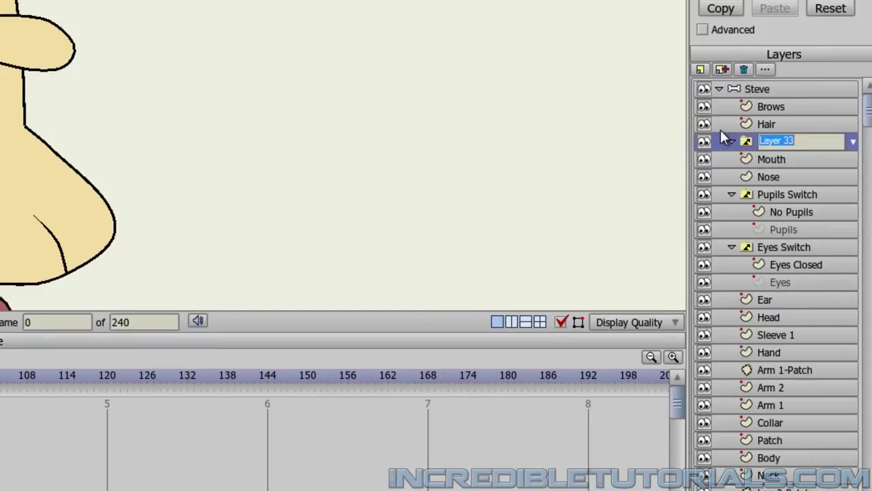
pyautogui.write('Mouth Sqitch')
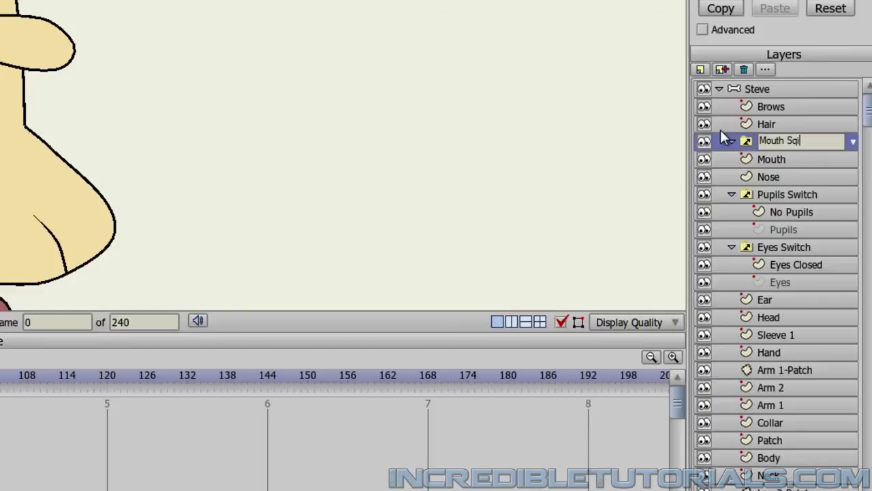
pyautogui.press('BackSpace')
pyautogui.press('BackSpace')
pyautogui.press('BackSpace')
pyautogui.press('BackSpace')
pyautogui.press('BackSpace')
pyautogui.write('witch')
pyautogui.press('Return')
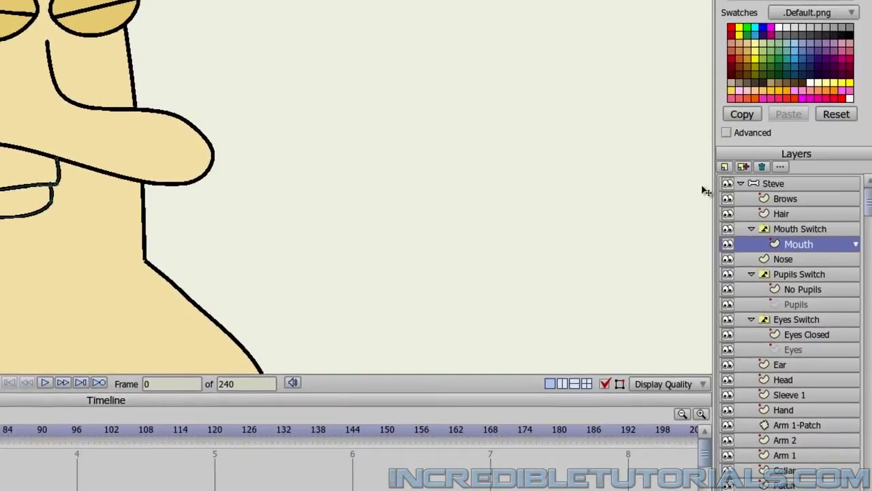
# - Add a vector layer named 'Open' inside Mouth Switch
pyautogui.click(724, 167)
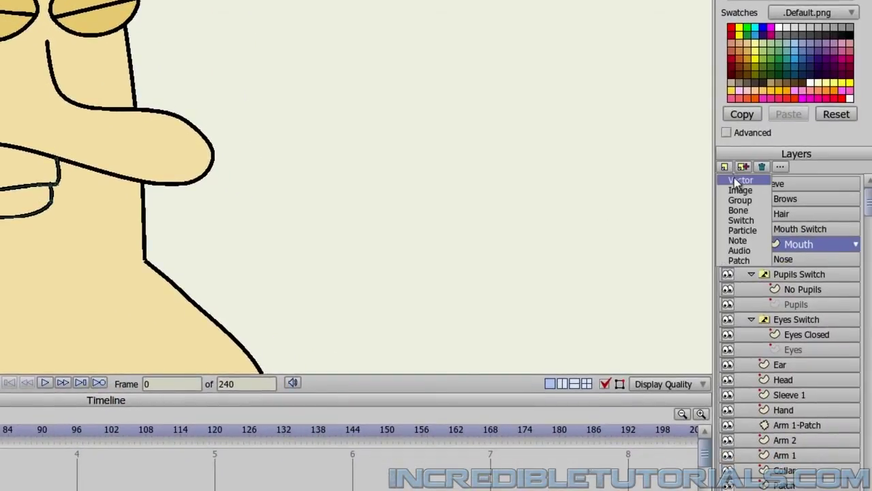
pyautogui.click(735, 181)
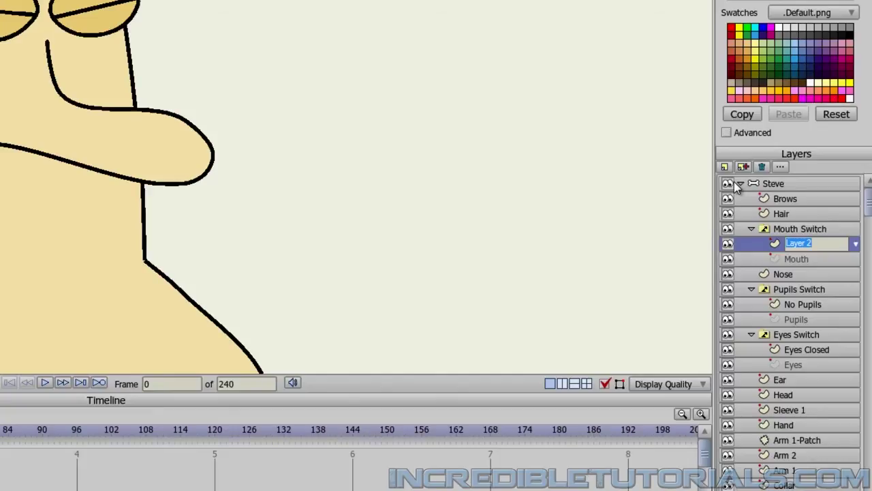
pyautogui.write('Open')
pyautogui.press('Return')
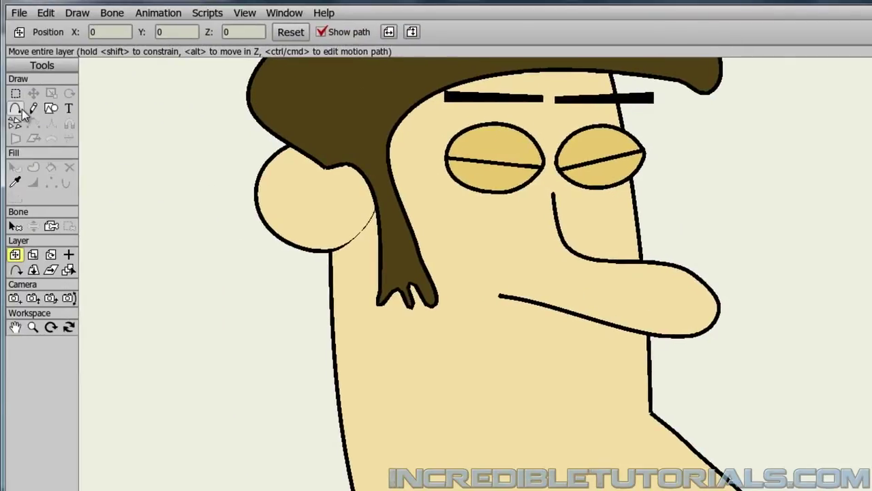
# - Ready the Add Point tool with Auto-fill on and choose the fill colour for new shapes
pyautogui.click(15, 109)
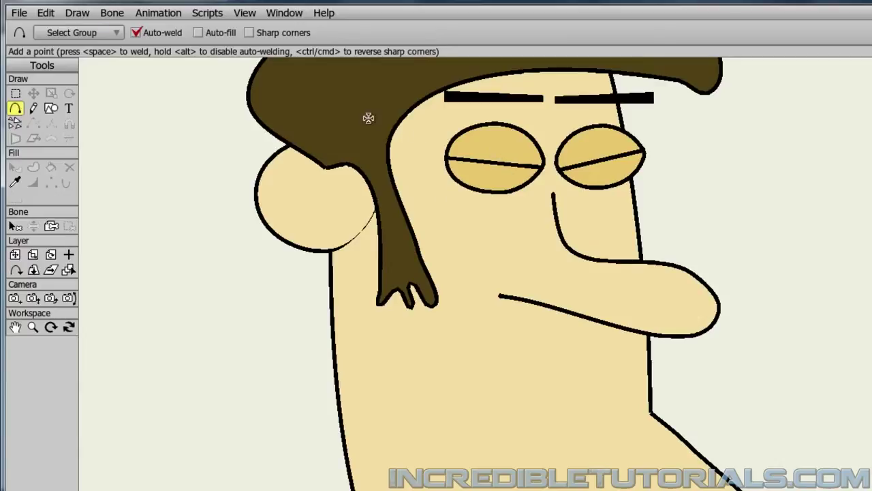
pyautogui.click(198, 33)
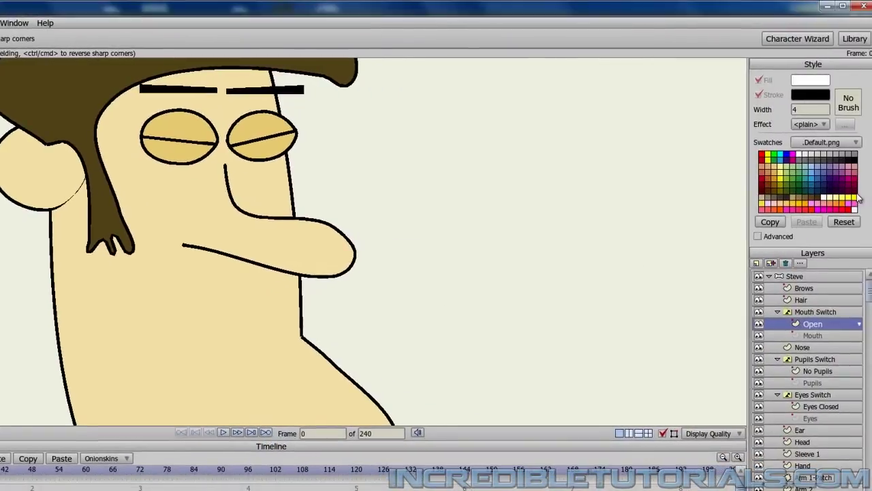
pyautogui.click(808, 82)
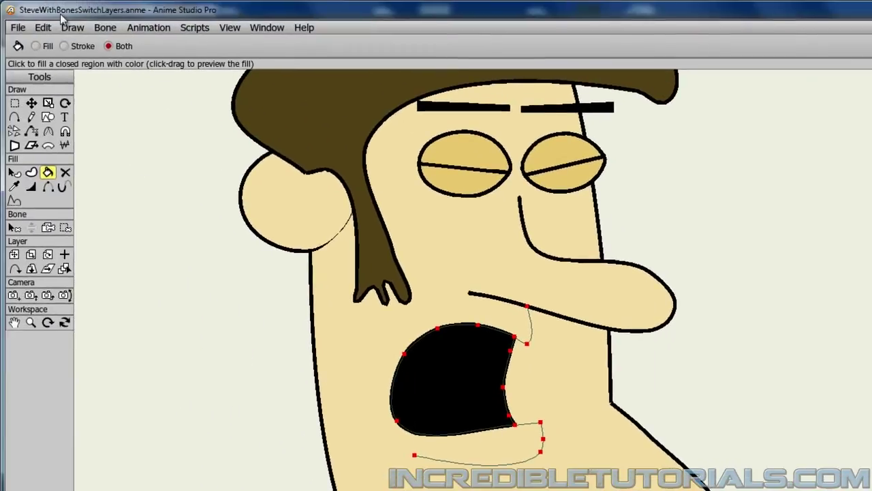
# - Switch the Paint Bucket to stroke-only and give the open mouth's lip lines a black outline
pyautogui.click(0, 1)
pyautogui.click(502, 308)
pyautogui.click(533, 332)
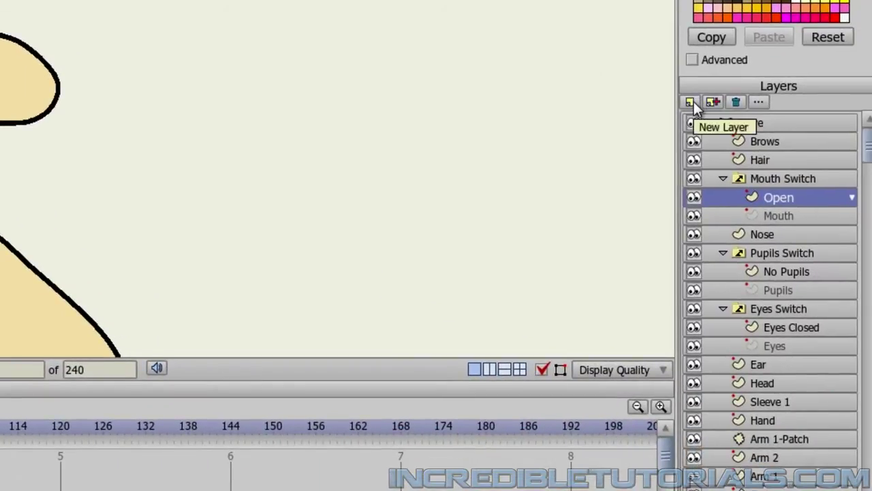
# - Add a new vector layer inside Mouth Switch and name it 'Teeth'
pyautogui.click(690, 102)
pyautogui.click(703, 118)
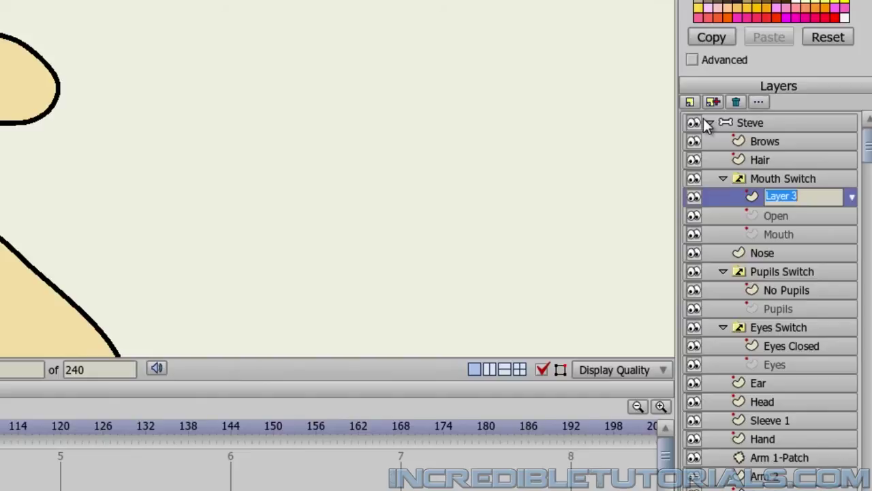
pyautogui.write('Teeth')
pyautogui.press('Return')
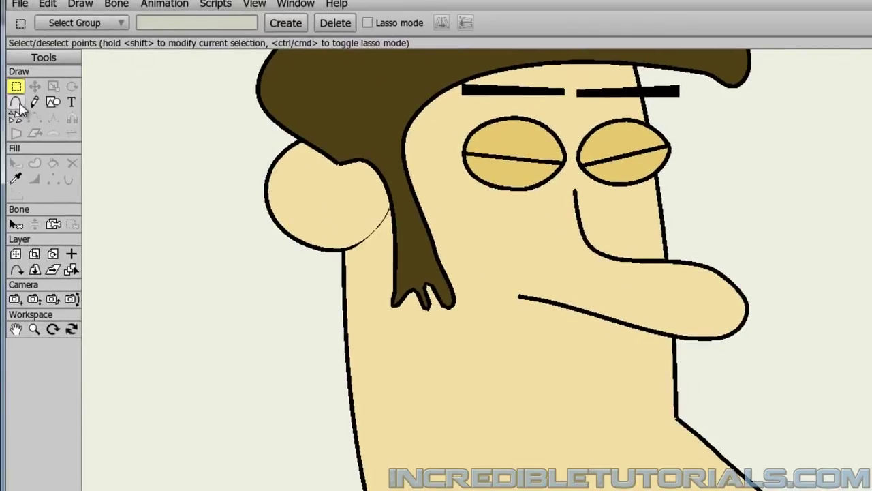
# - Pick the Add Point tool and adjust the drawing colour in the Color Picker
pyautogui.click(17, 103)
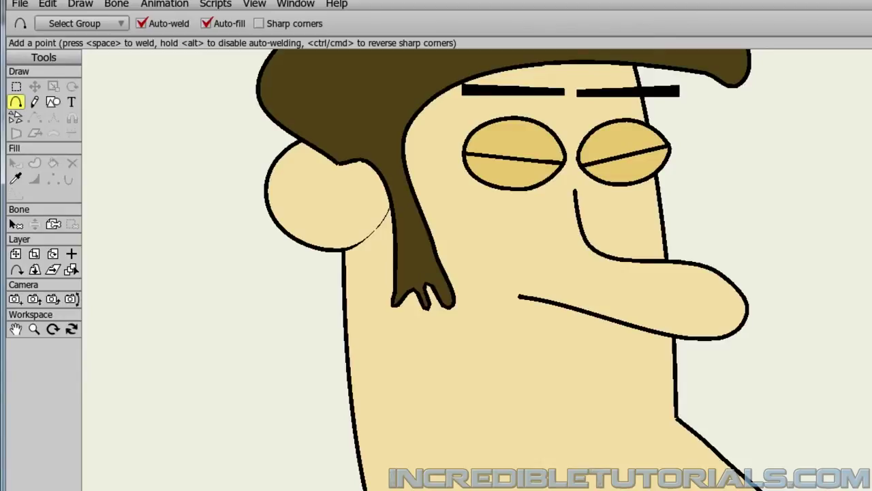
pyautogui.moveTo(690, 428)
pyautogui.mouseDown()
pyautogui.moveTo(569, 343)
pyautogui.moveTo(510, 247)
pyautogui.mouseUp()
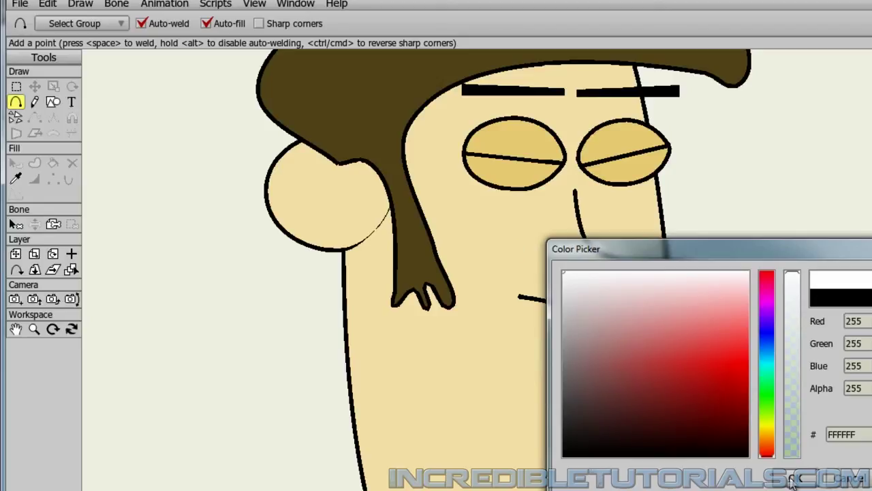
pyautogui.click(792, 480)
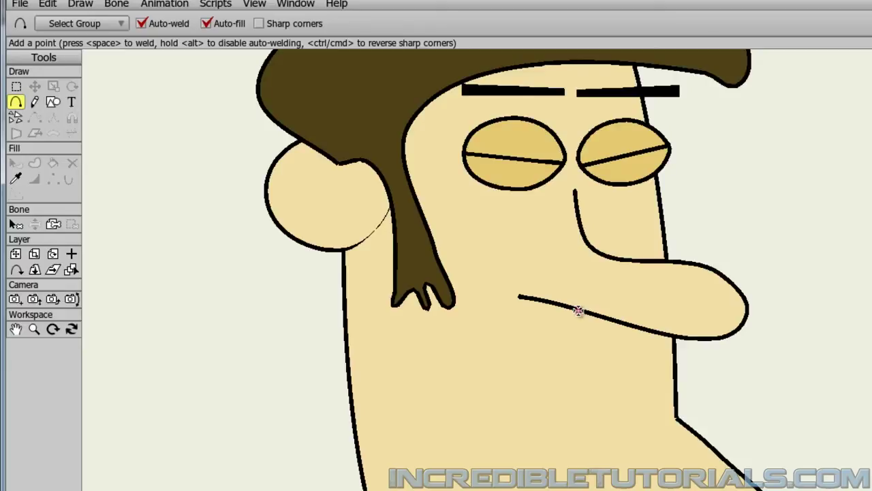
# - Draw the teeth outline down from the mouth line, plus an inner edge reaching the lower curve
pyautogui.moveTo(578, 310)
pyautogui.mouseDown()
pyautogui.moveTo(576, 345)
pyautogui.moveTo(488, 325)
pyautogui.moveTo(457, 355)
pyautogui.moveTo(446, 396)
pyautogui.moveTo(467, 434)
pyautogui.moveTo(584, 422)
pyautogui.moveTo(600, 444)
pyautogui.moveTo(566, 458)
pyautogui.moveTo(488, 462)
pyautogui.mouseUp()
pyautogui.click(574, 345)
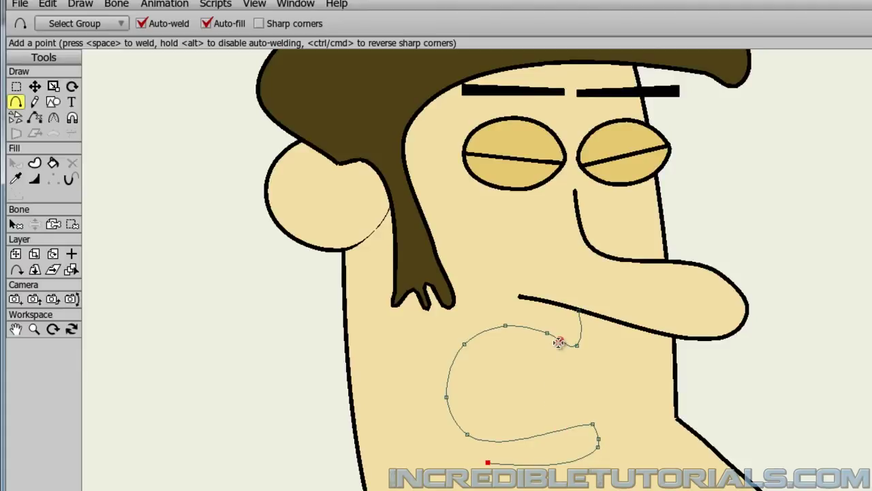
pyautogui.click(559, 342)
pyautogui.moveTo(559, 342); pyautogui.dragTo(563, 427)
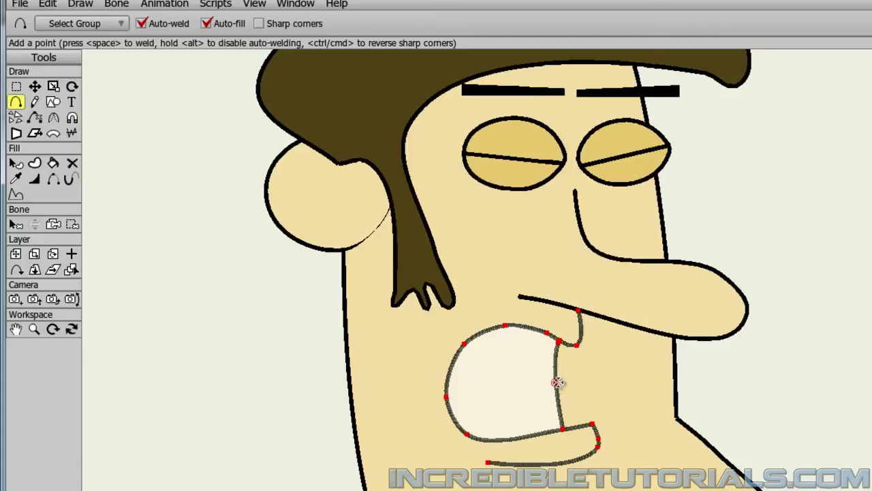
# - Draw a horizontal line across the teeth and stroke it thick black with the Paint Bucket
pyautogui.hotkey('ctrl', 'd')
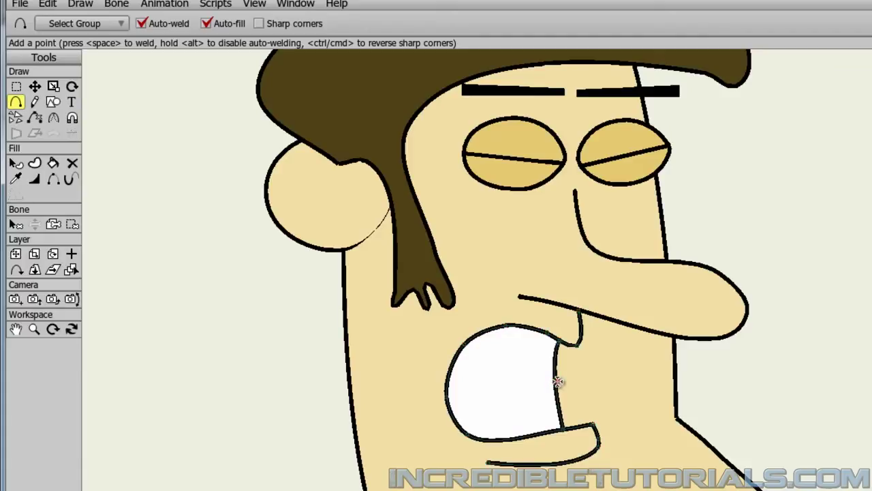
pyautogui.moveTo(557, 381); pyautogui.dragTo(448, 383)
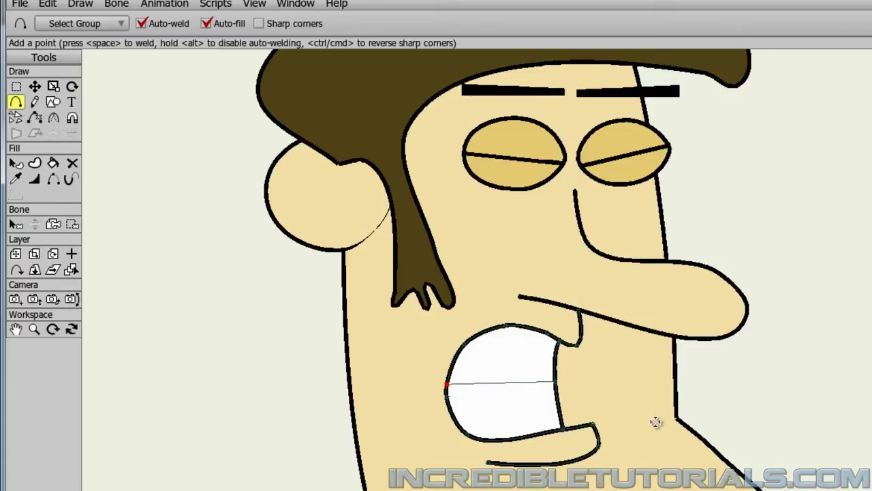
pyautogui.click(53, 164)
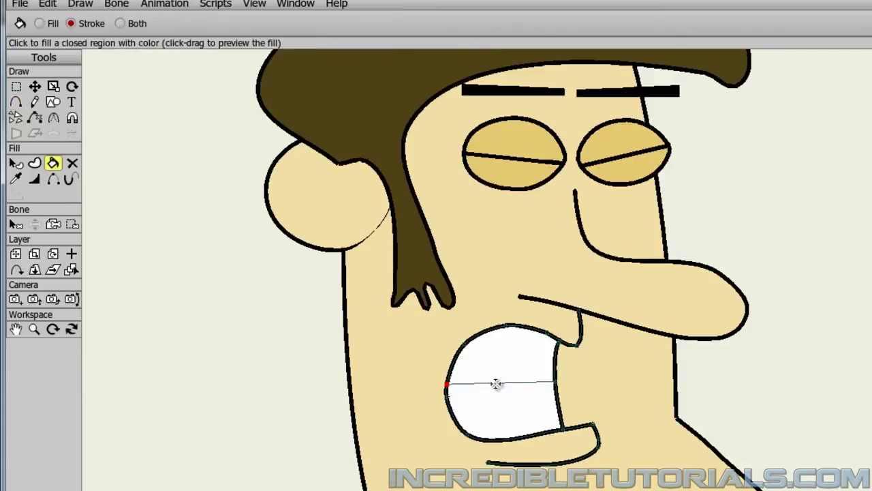
pyautogui.click(492, 383)
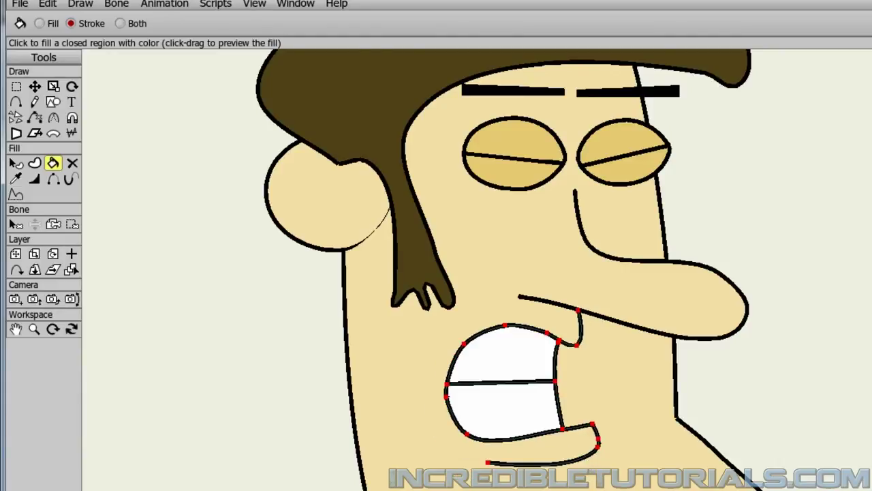
pyautogui.scroll(3, 622, 354)
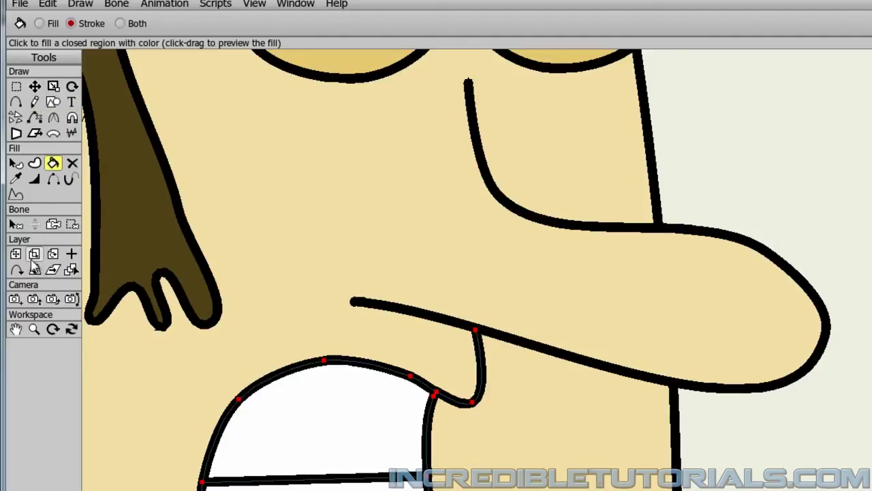
pyautogui.moveTo(175, 351); pyautogui.dragTo(177, 208)
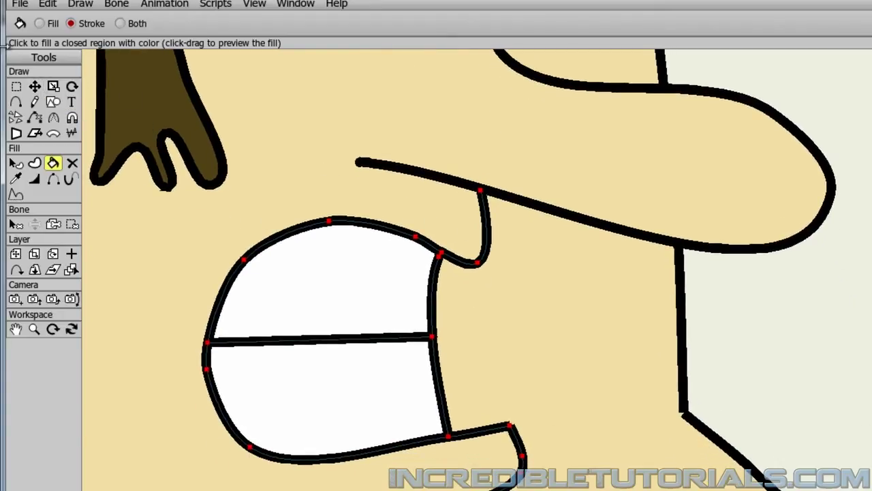
# - Drag the selected teeth points with Translate Points, shifting them left and down
pyautogui.click(35, 88)
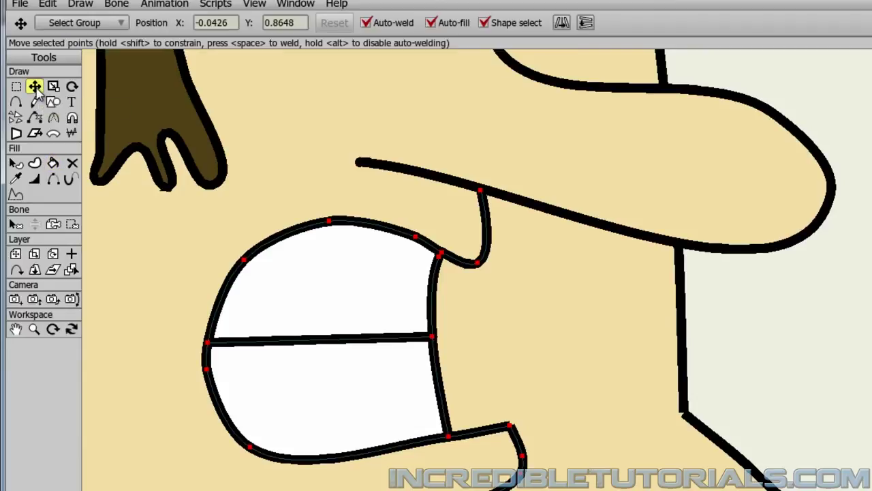
pyautogui.moveTo(322, 294); pyautogui.dragTo(338, 298)
pyautogui.scroll(2, 340, 298)
pyautogui.scroll(7, 343, 298)
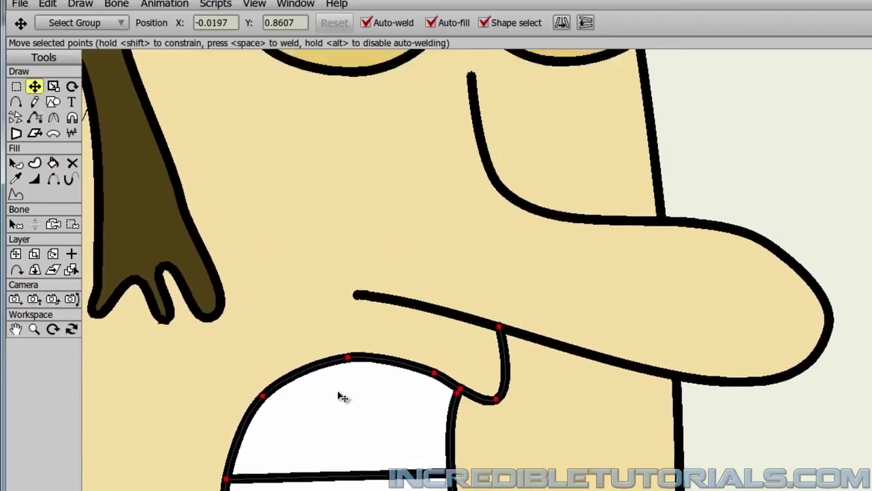
pyautogui.moveTo(356, 472); pyautogui.dragTo(349, 469)
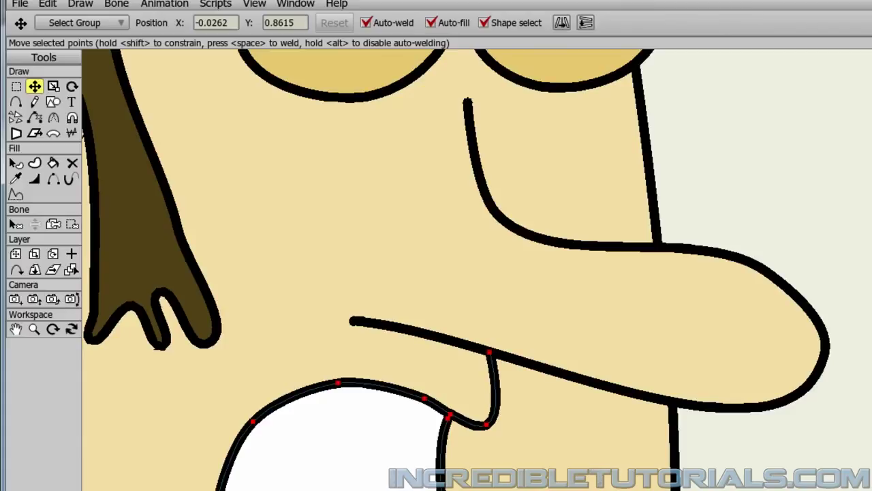
pyautogui.moveTo(349, 468); pyautogui.dragTo(320, 477)
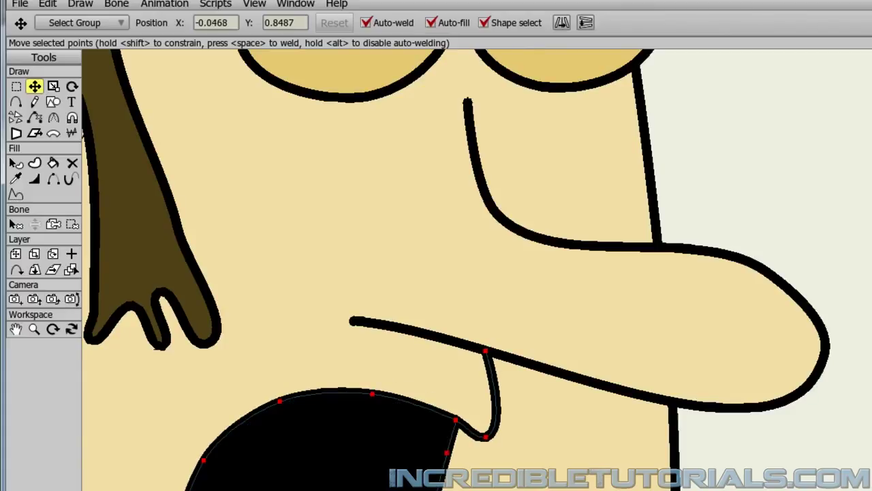
# - Compare the moves with undo/redo and keep the small offset of -0.0312/0.8631
pyautogui.hotkey('ctrl', 'z')
pyautogui.hotkey('ctrl', 'r')
pyautogui.hotkey('ctrl', 'z')
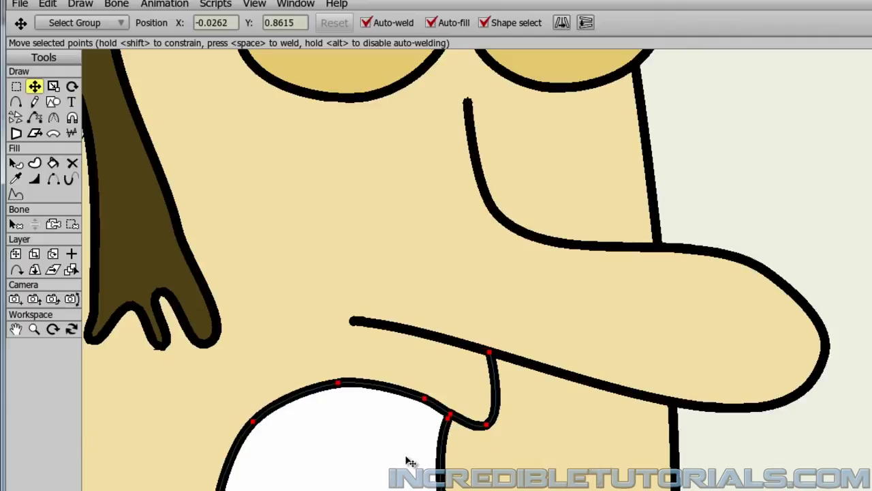
pyautogui.moveTo(406, 461); pyautogui.dragTo(401, 463)
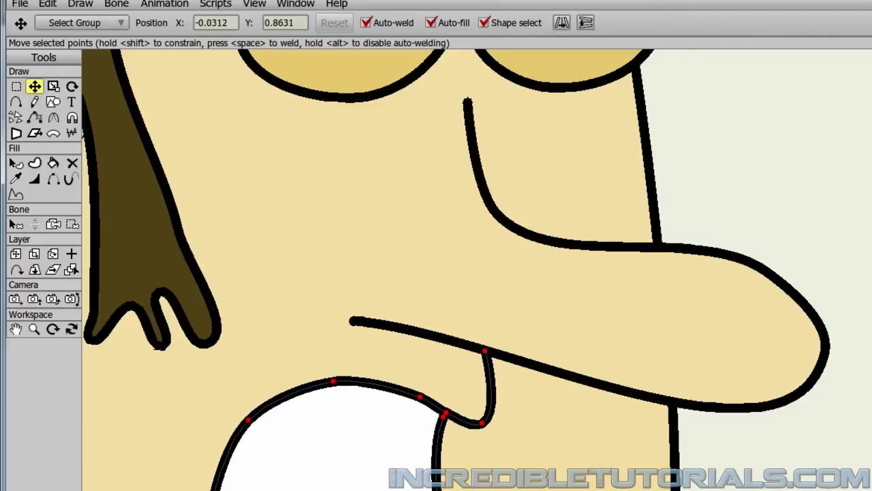
pyautogui.hotkey('ctrl', 'z')
pyautogui.hotkey('ctrl', 'r')
pyautogui.scroll(-2, 844, 420)
pyautogui.scroll(-2, 846, 424)
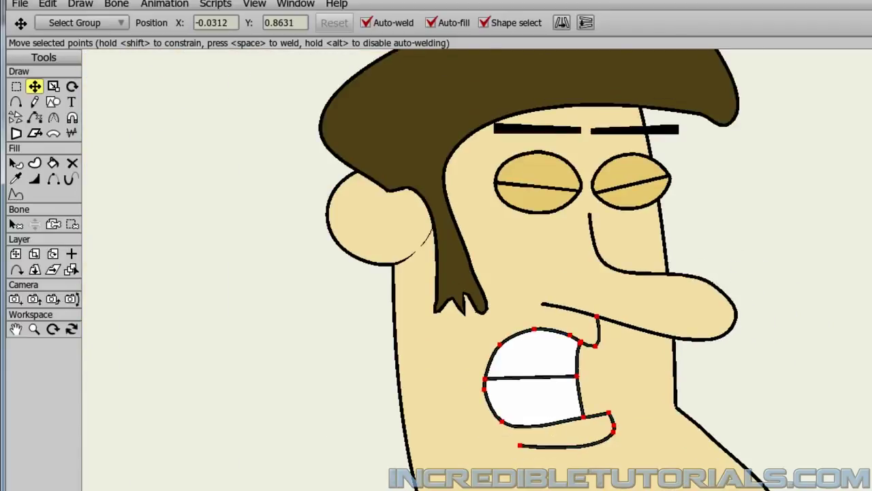
pyautogui.hotkey('ctrl', 'z')
pyautogui.hotkey('ctrl', 'r')
pyautogui.hotkey('ctrl', 'z')
pyautogui.hotkey('ctrl', 'r')
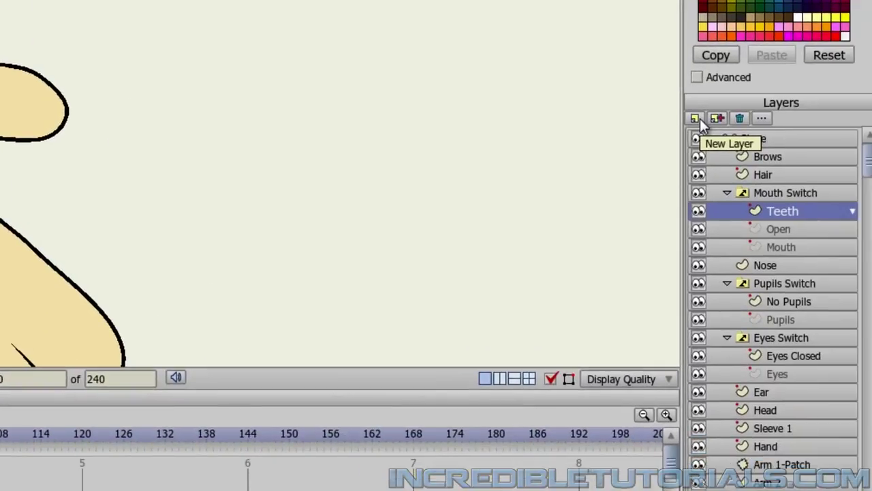
# - Create a vector layer under Mouth Switch named 'Teeth Grab'
pyautogui.click(696, 119)
pyautogui.click(699, 135)
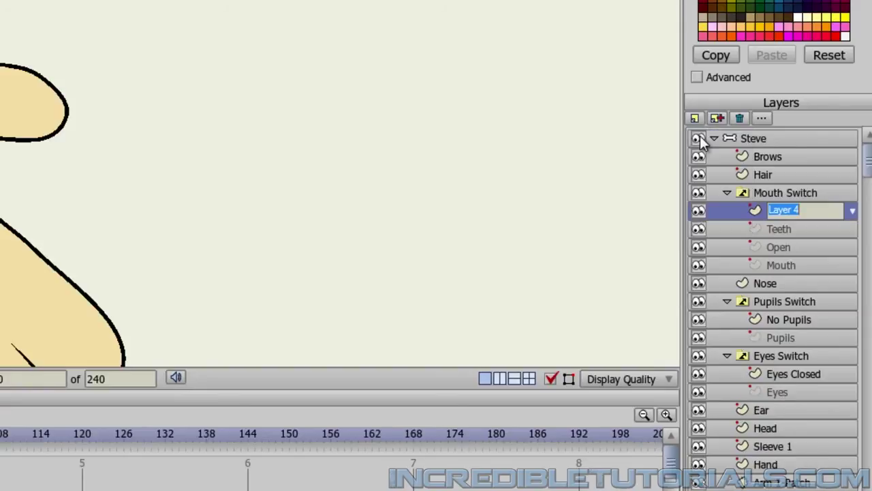
pyautogui.write('Teeth Grab')
pyautogui.press('Return')
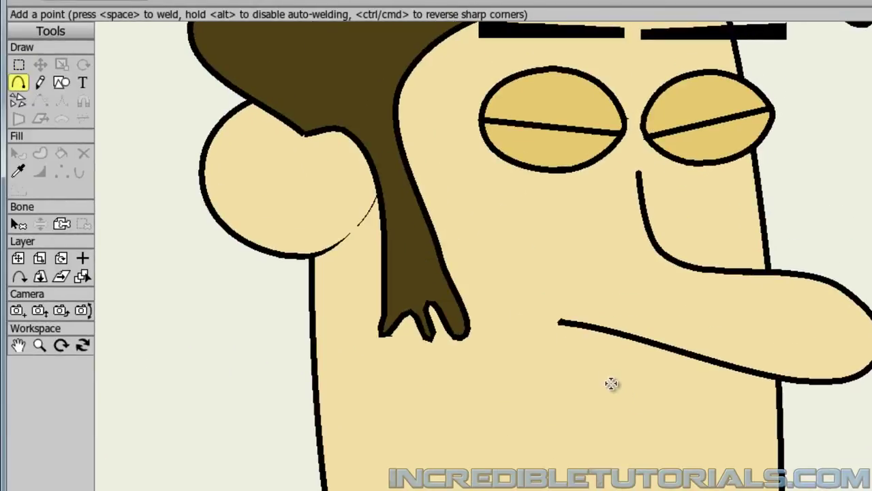
pyautogui.scroll(2, 678, 315)
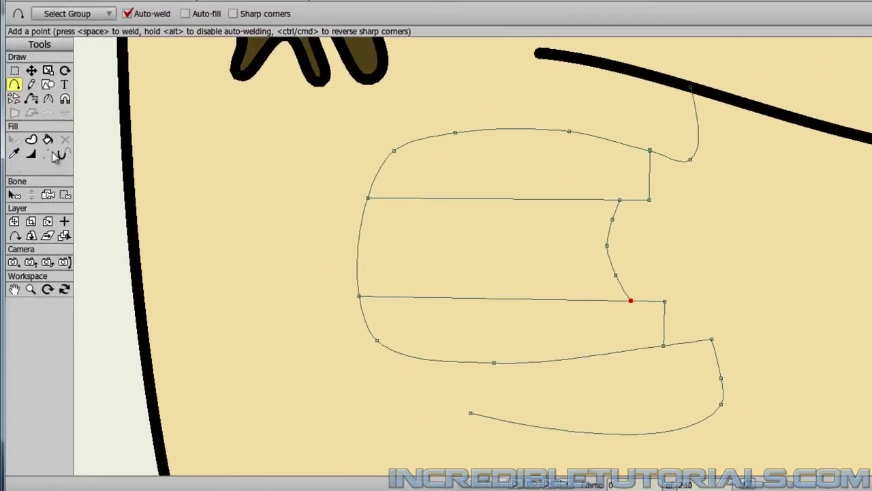
# - Fill the upper and lower teeth white with thick outlines using fill-and-stroke mode
pyautogui.click(48, 150)
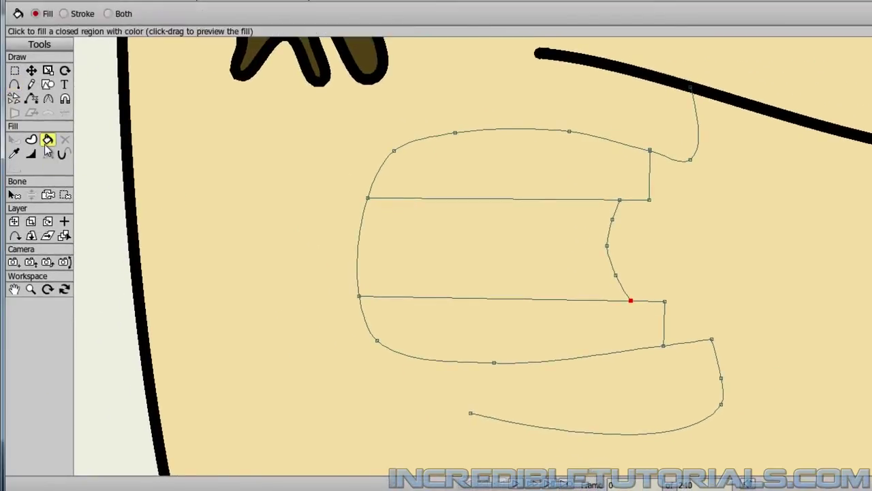
pyautogui.click(108, 13)
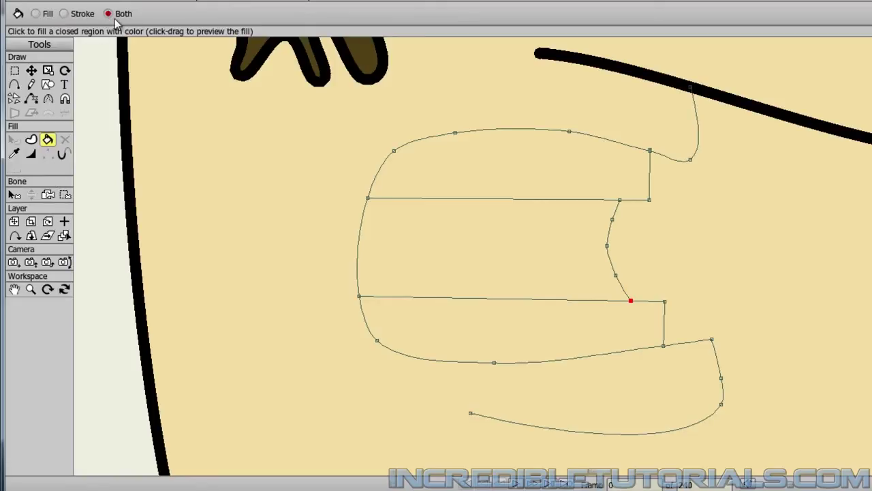
pyautogui.click(547, 183)
pyautogui.click(573, 327)
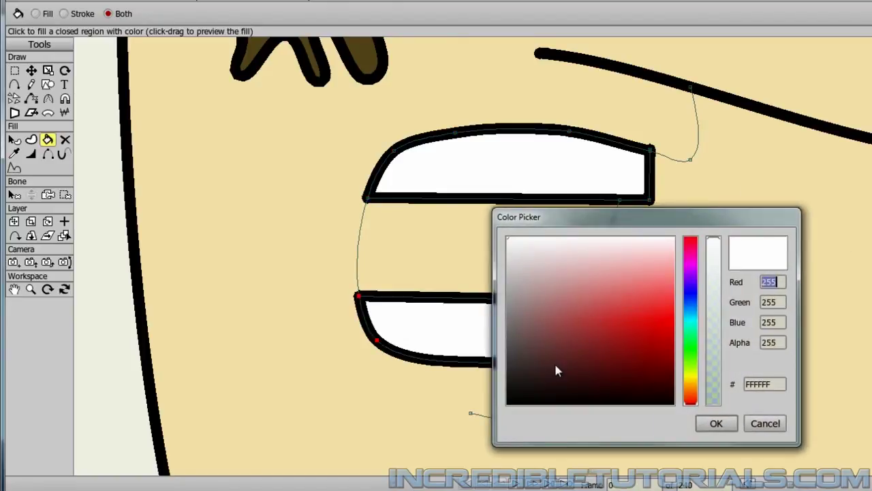
# - Change the fill colour to near-black and fill the gap between the teeth
pyautogui.moveTo(554, 366)
pyautogui.mouseDown()
pyautogui.moveTo(564, 350)
pyautogui.moveTo(477, 419)
pyautogui.mouseUp()
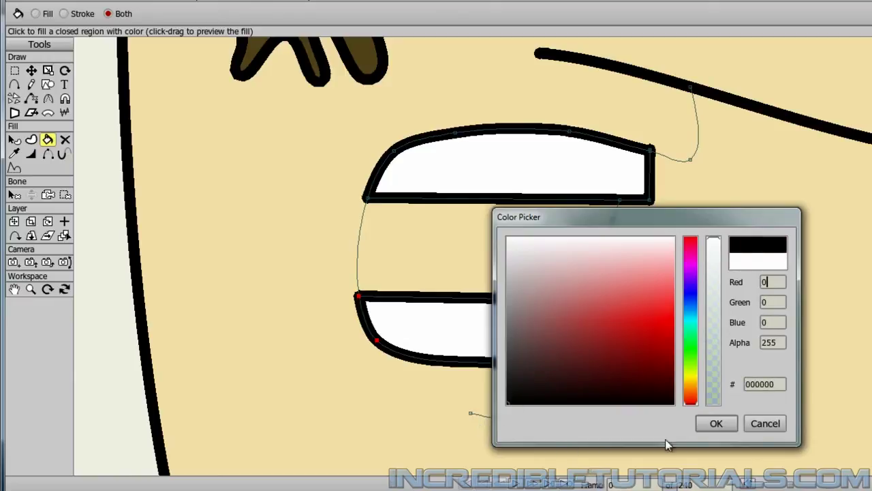
pyautogui.click(717, 424)
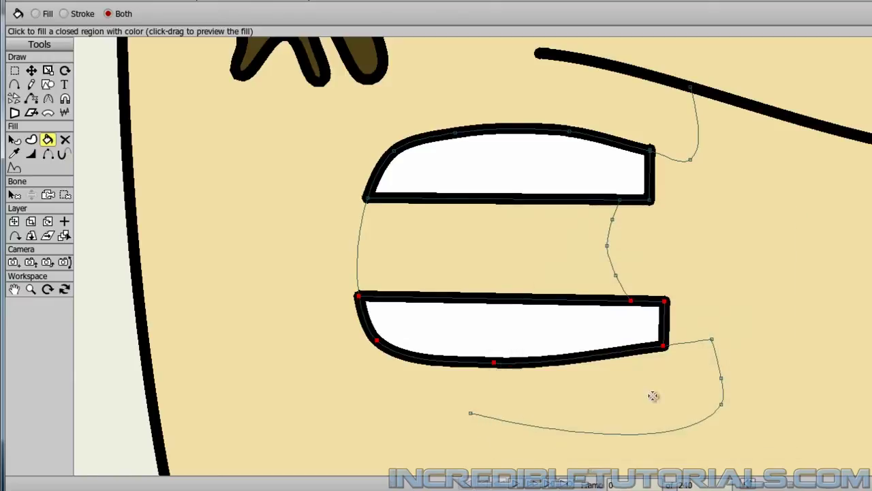
pyautogui.click(529, 253)
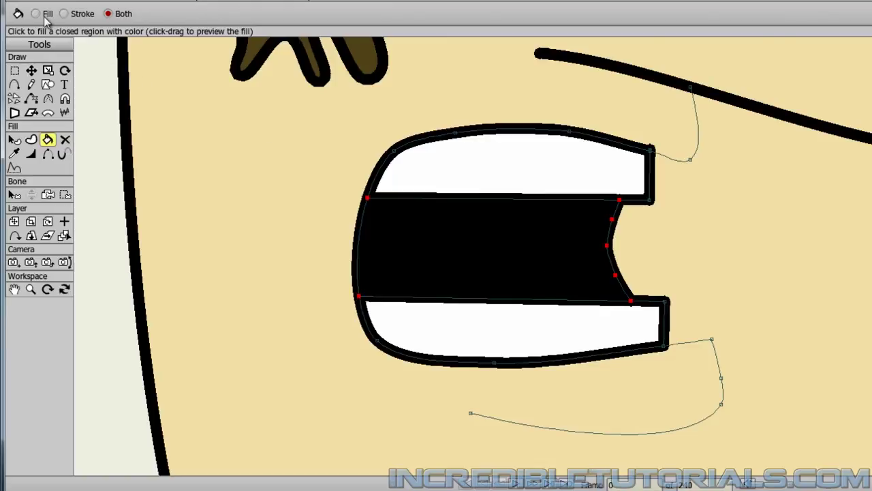
# - Stroke the side and lip curves thick black in stroke-only mode
pyautogui.click(74, 14)
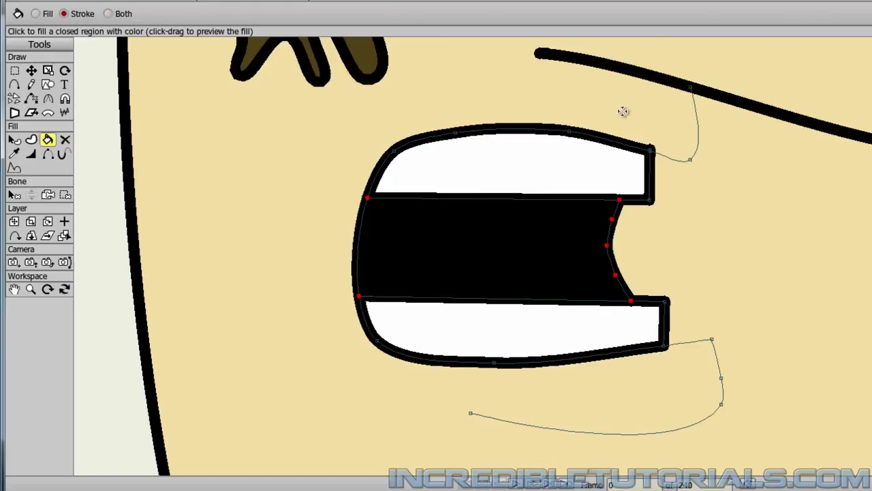
pyautogui.click(697, 129)
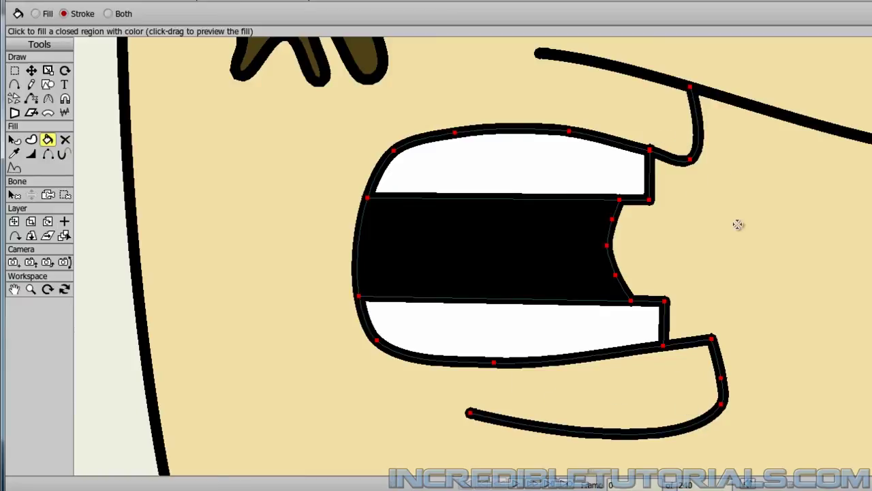
pyautogui.scroll(-5, 798, 289)
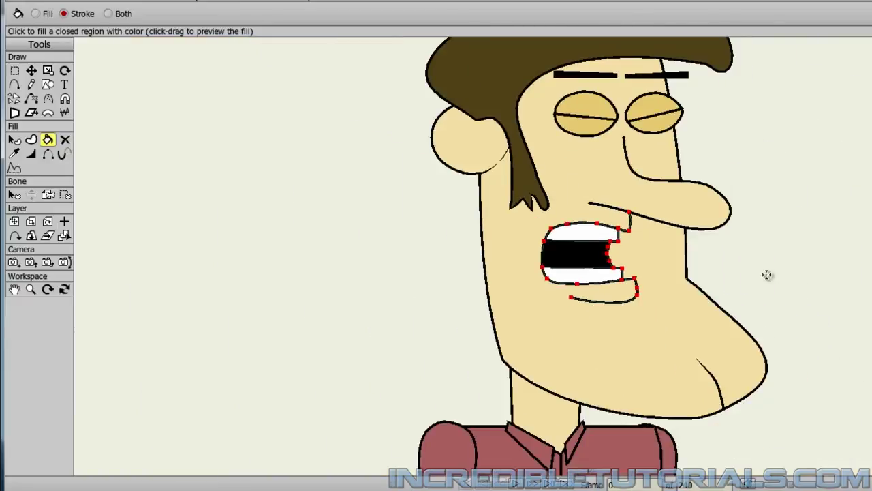
pyautogui.scroll(5, 740, 292)
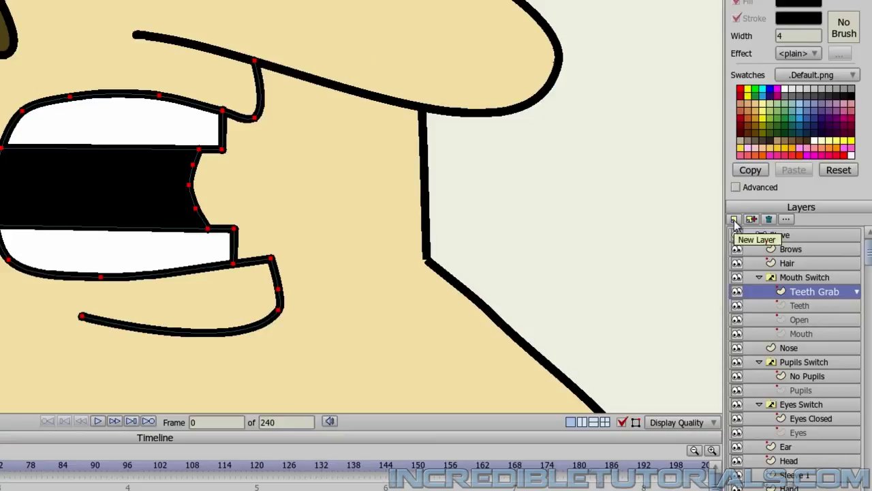
# - Add a vector layer inside Mouth Switch named 'Smile'
pyautogui.click(733, 219)
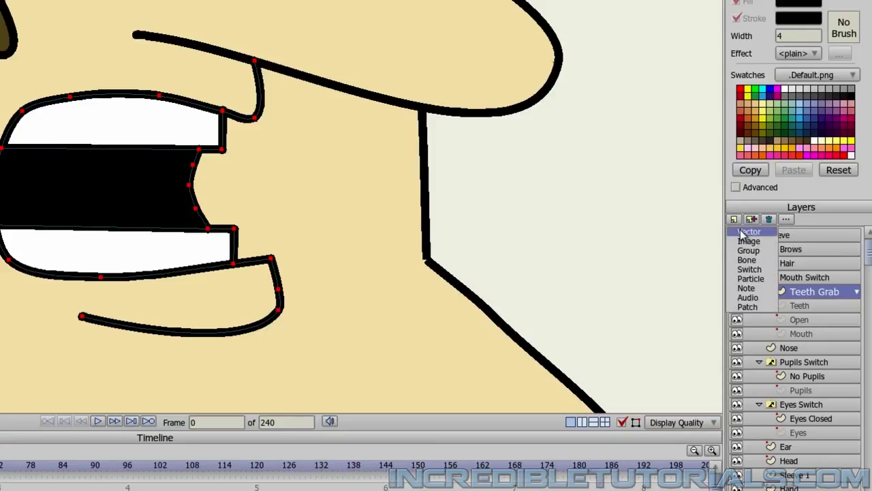
pyautogui.click(743, 232)
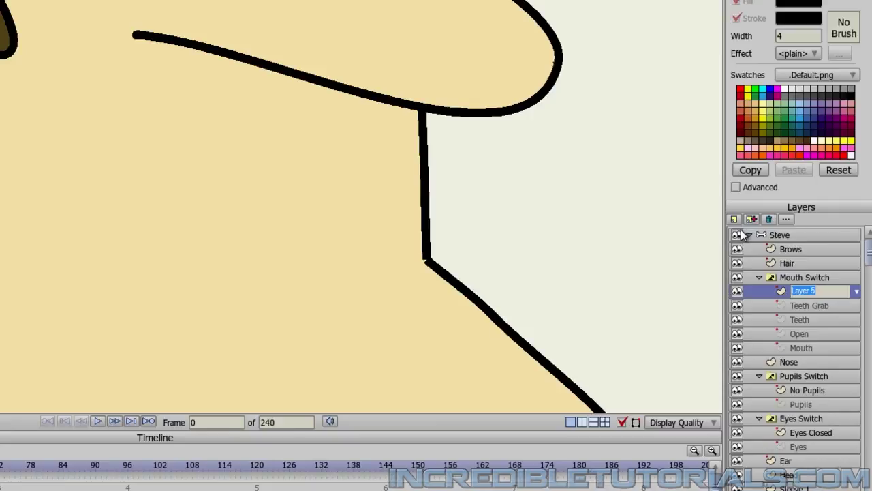
pyautogui.write('Smile')
pyautogui.press('Return')
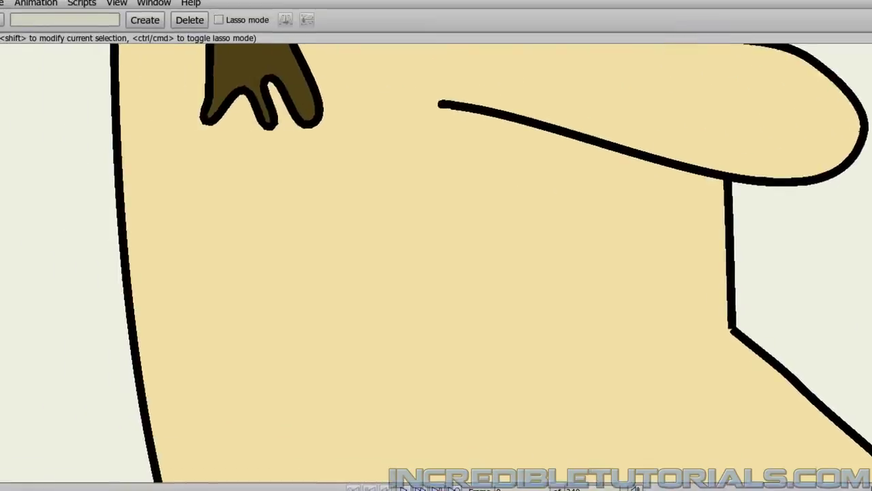
# - Draw the smile curve below the nose and a lower-lip curve branching from its right corner
pyautogui.click(14, 117)
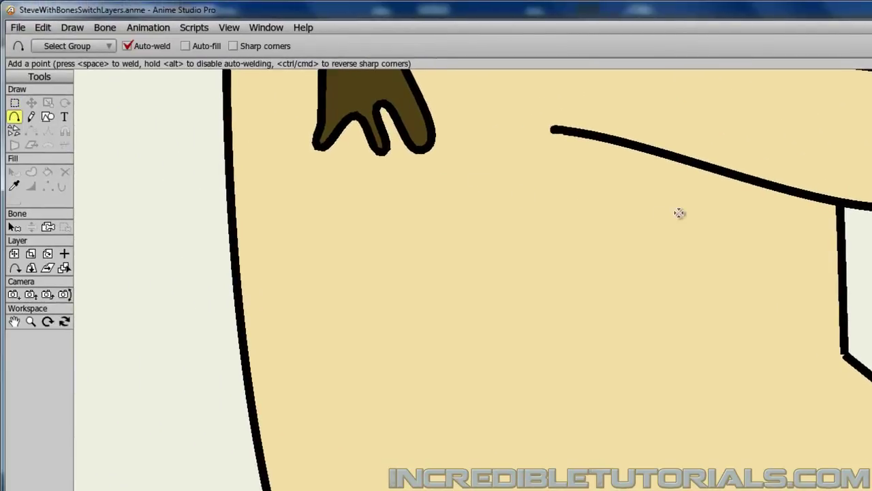
pyautogui.moveTo(679, 212); pyautogui.dragTo(648, 348)
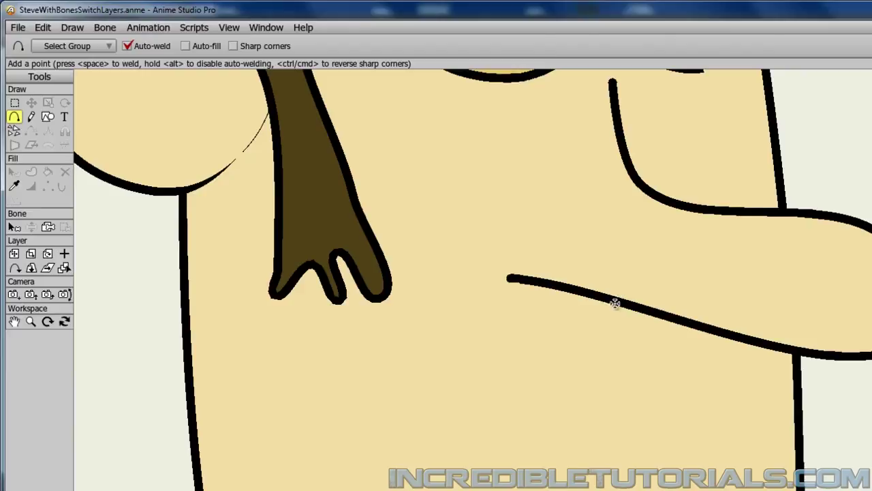
pyautogui.moveTo(615, 304)
pyautogui.mouseDown()
pyautogui.moveTo(615, 368)
pyautogui.moveTo(474, 386)
pyautogui.moveTo(519, 387)
pyautogui.mouseUp()
pyautogui.moveTo(519, 388)
pyautogui.mouseDown()
pyautogui.moveTo(494, 394)
pyautogui.moveTo(391, 374)
pyautogui.moveTo(364, 356)
pyautogui.mouseUp()
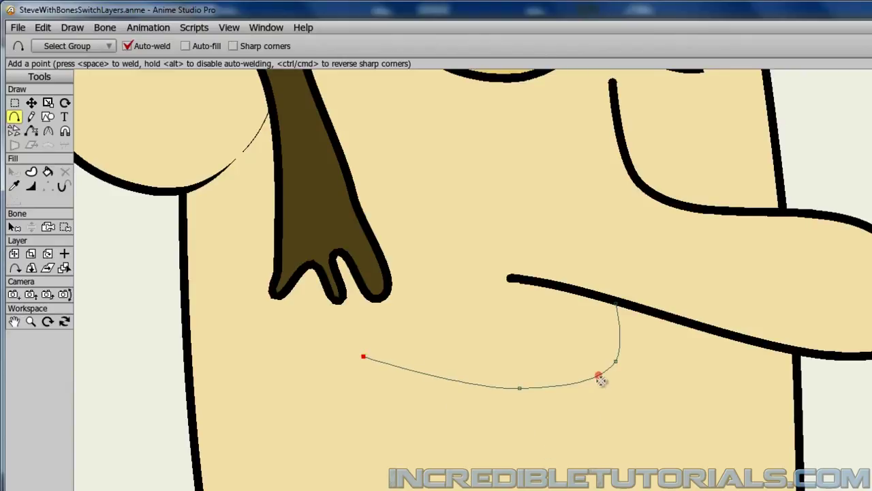
pyautogui.moveTo(598, 377)
pyautogui.mouseDown()
pyautogui.moveTo(606, 416)
pyautogui.moveTo(469, 438)
pyautogui.moveTo(397, 436)
pyautogui.moveTo(389, 426)
pyautogui.mouseUp()
pyautogui.scroll(-2, 714, 393)
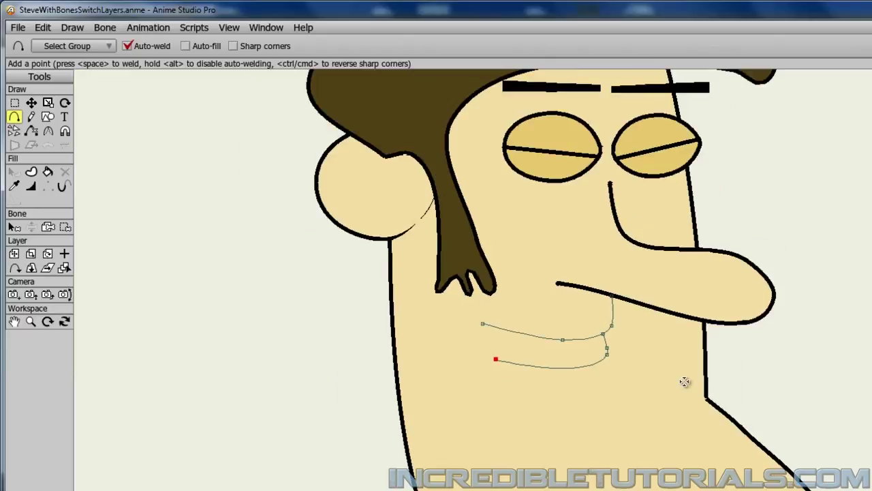
pyautogui.scroll(2, 681, 382)
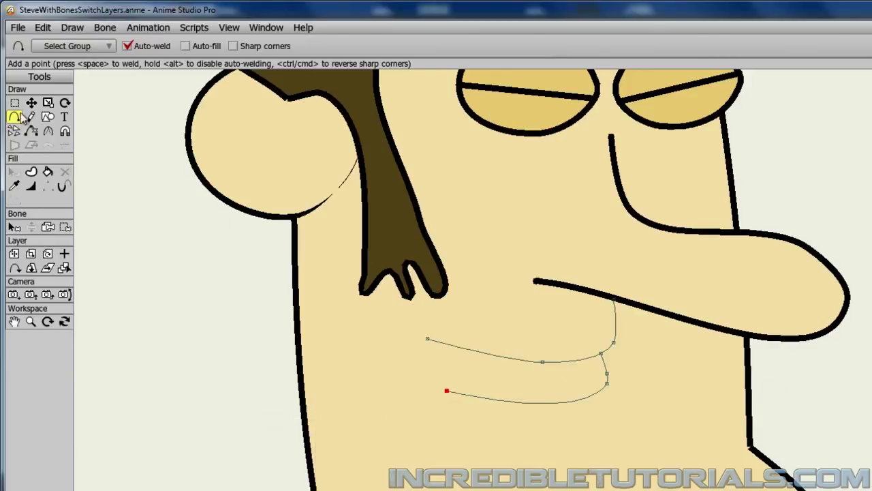
# - Pull the smile's top end down and shift both curves right and up under the nose
pyautogui.click(30, 103)
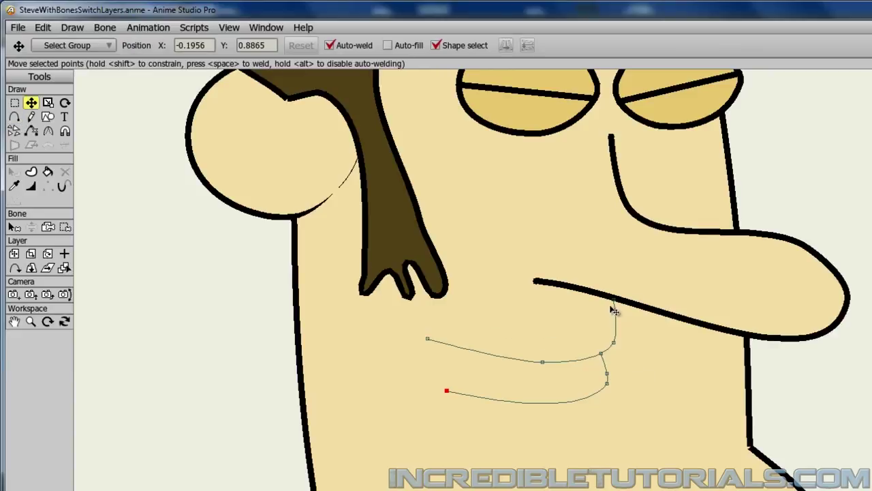
pyautogui.moveTo(612, 301); pyautogui.dragTo(615, 313)
pyautogui.hotkey('ctrl', 'a')
pyautogui.moveTo(584, 403); pyautogui.dragTo(593, 390)
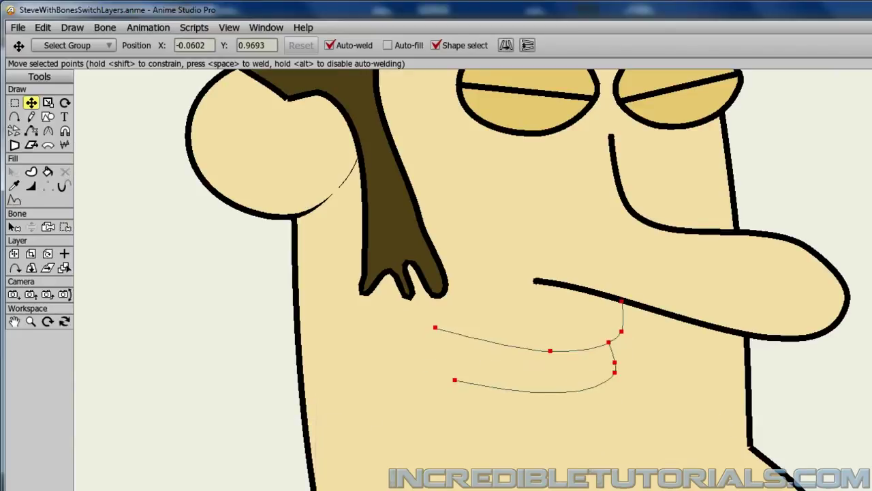
pyautogui.click(707, 439)
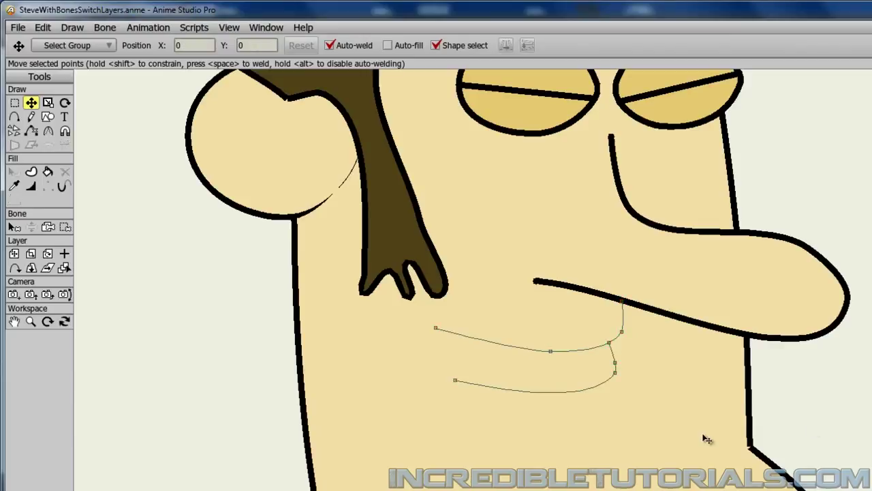
pyautogui.click(47, 172)
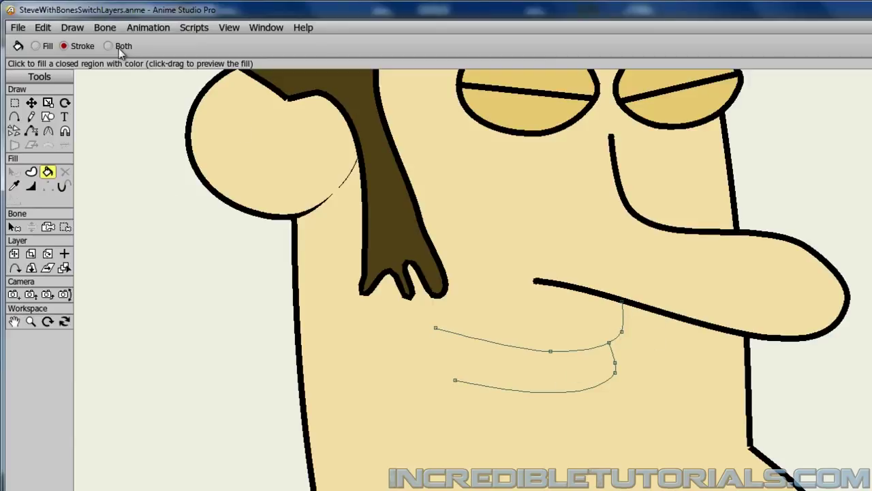
# - Stroke the smile curves black and set both lines' left-end widths to 0
pyautogui.click(520, 350)
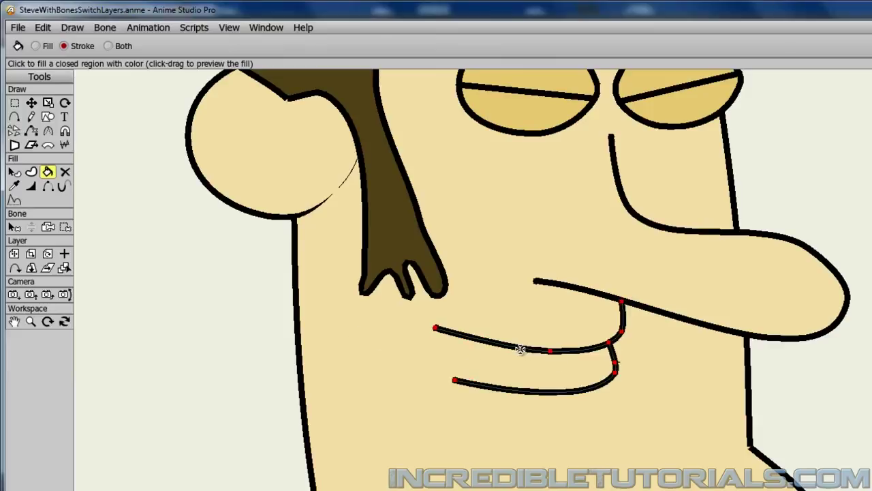
pyautogui.click(31, 102)
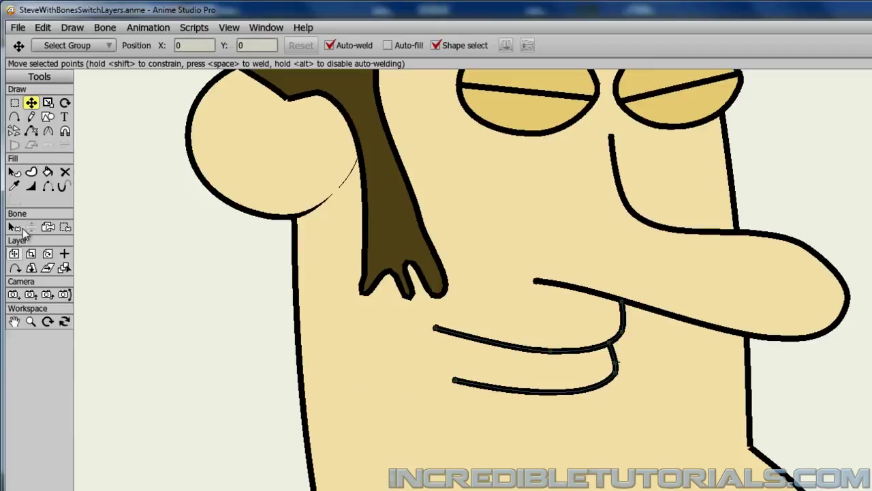
pyautogui.click(31, 185)
pyautogui.click(434, 328)
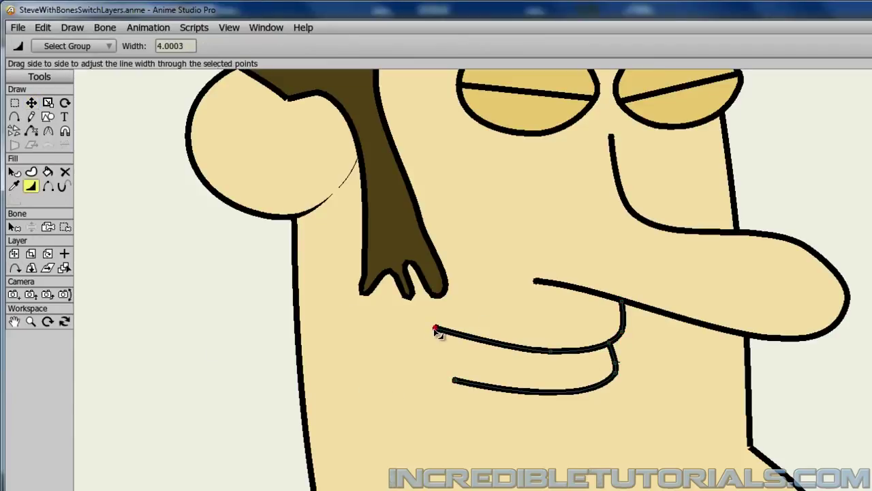
pyautogui.click(176, 45)
pyautogui.write('0')
pyautogui.press('Return')
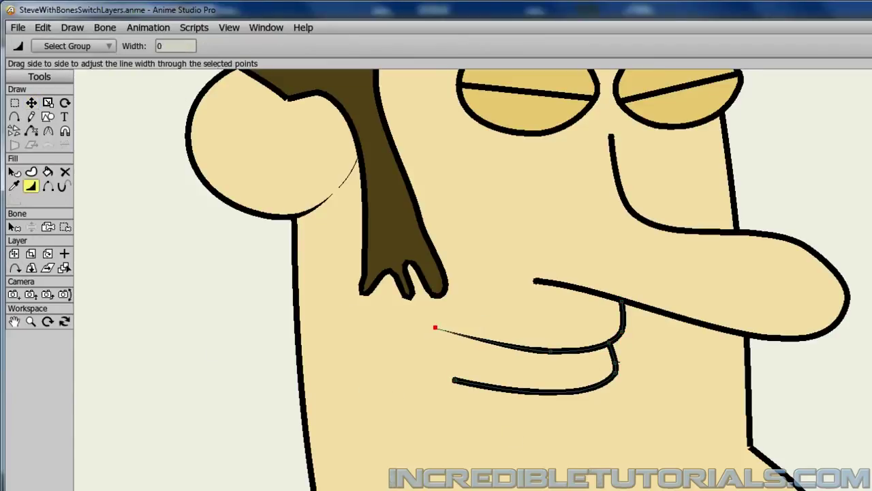
pyautogui.click(455, 380)
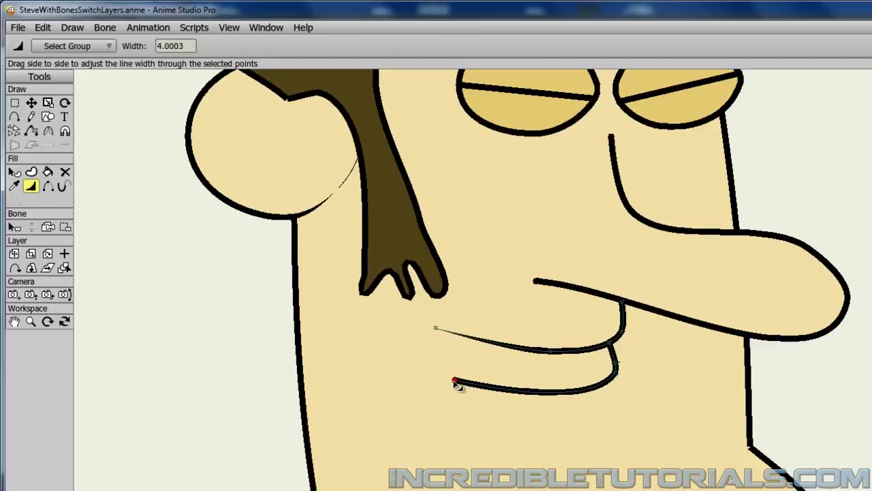
pyautogui.click(184, 46)
pyautogui.write('0')
pyautogui.press('Return')
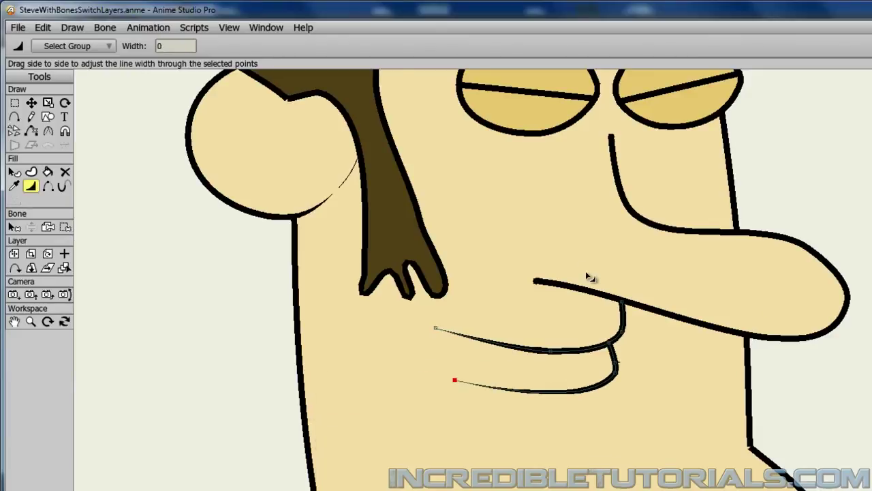
# - With Transform Points, select every point of the smile, nudge it slightly right, then undo the move
pyautogui.click(32, 103)
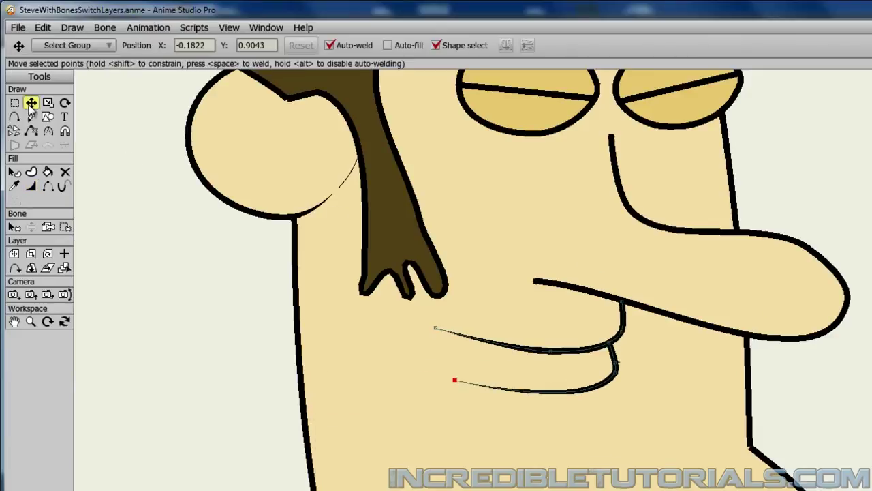
pyautogui.doubleClick(621, 339)
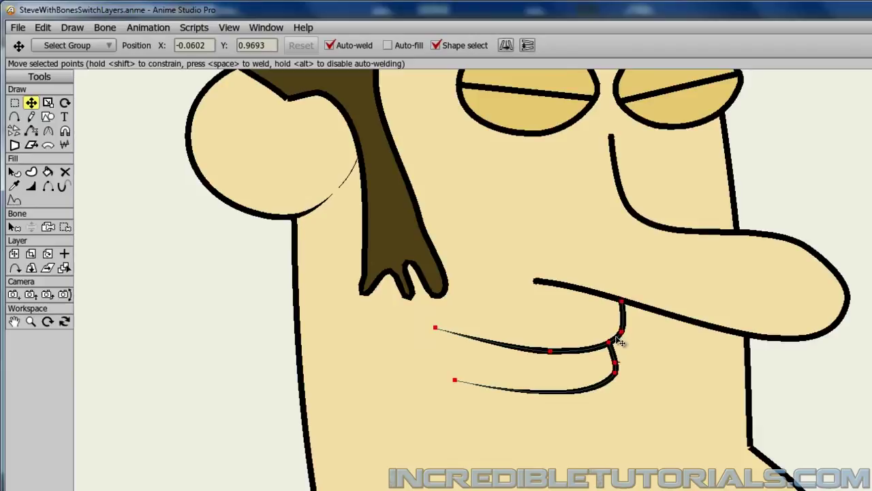
pyautogui.moveTo(620, 341); pyautogui.dragTo(624, 341)
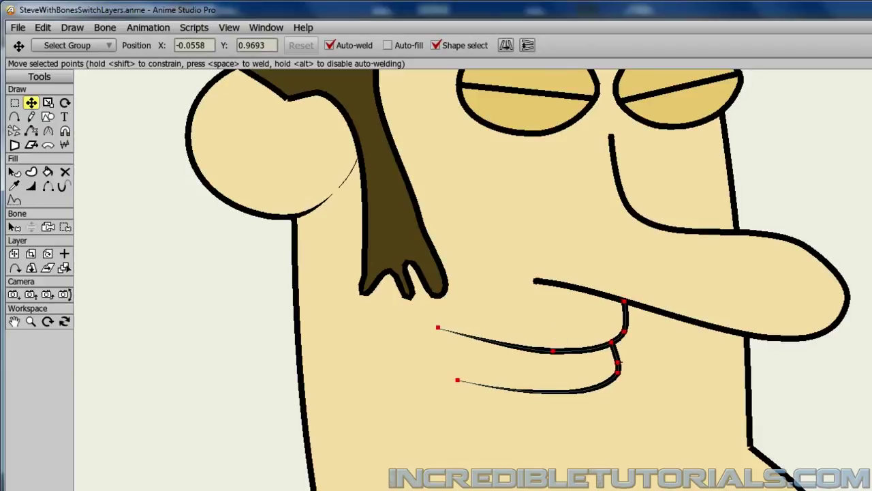
pyautogui.hotkey('ctrl', 'z')
pyautogui.scroll(3, 740, 457)
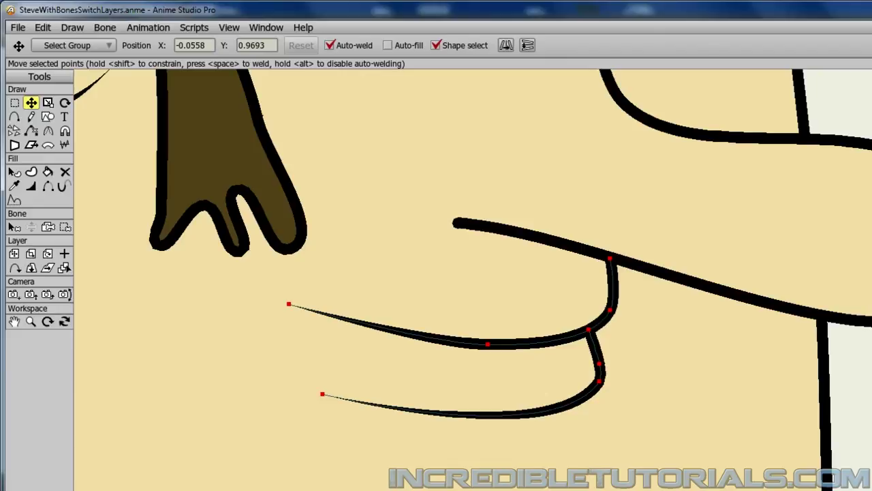
# - Save Steve's project via File > Save
pyautogui.click(18, 28)
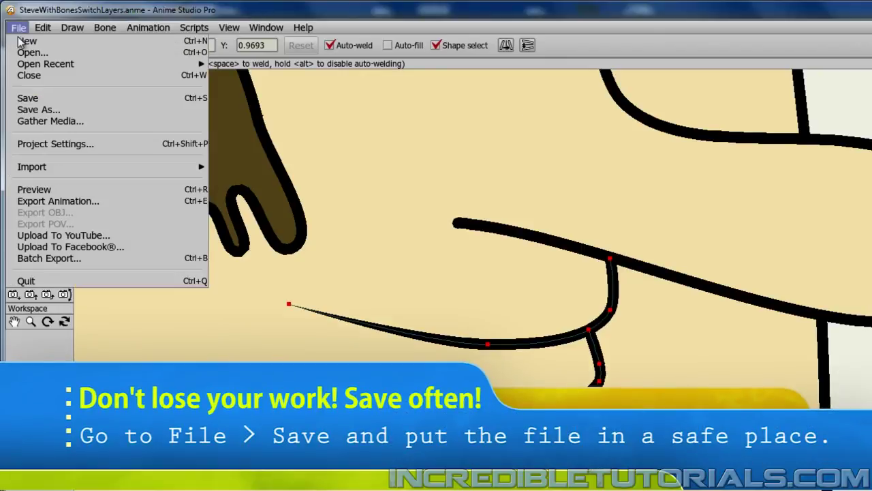
pyautogui.click(53, 97)
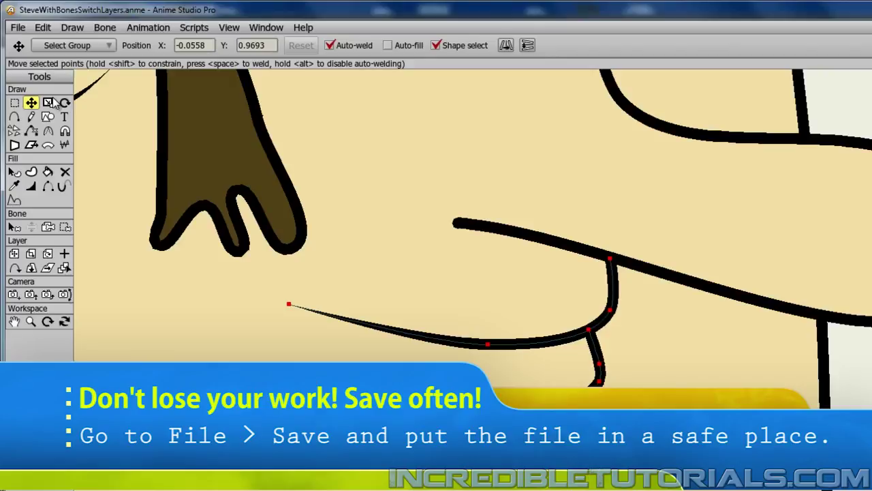